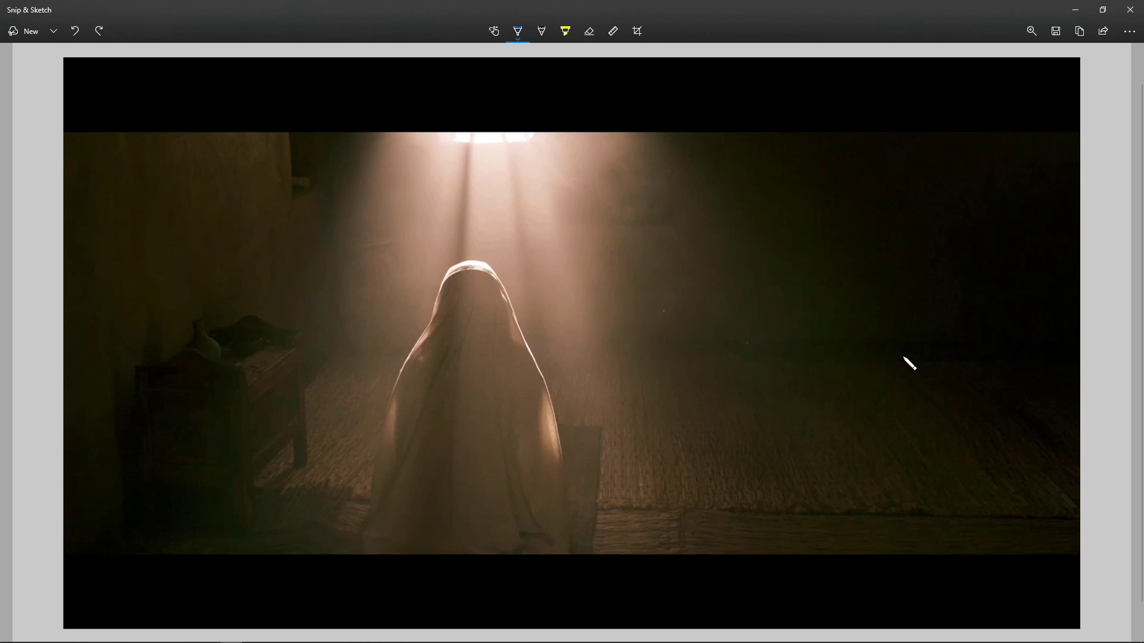
# Annotate the reference image with double-headed arrows, one across the light rays and one over the dark background
pyautogui.moveTo(929, 298)
pyautogui.mouseDown()
pyautogui.moveTo(868, 329)
pyautogui.moveTo(853, 352)
pyautogui.moveTo(871, 357)
pyautogui.moveTo(930, 281)
pyautogui.moveTo(946, 304)
pyautogui.mouseUp()
pyautogui.moveTo(497, 205)
pyautogui.mouseDown()
pyautogui.moveTo(673, 215)
pyautogui.moveTo(486, 204)
pyautogui.moveTo(506, 207)
pyautogui.mouseUp()
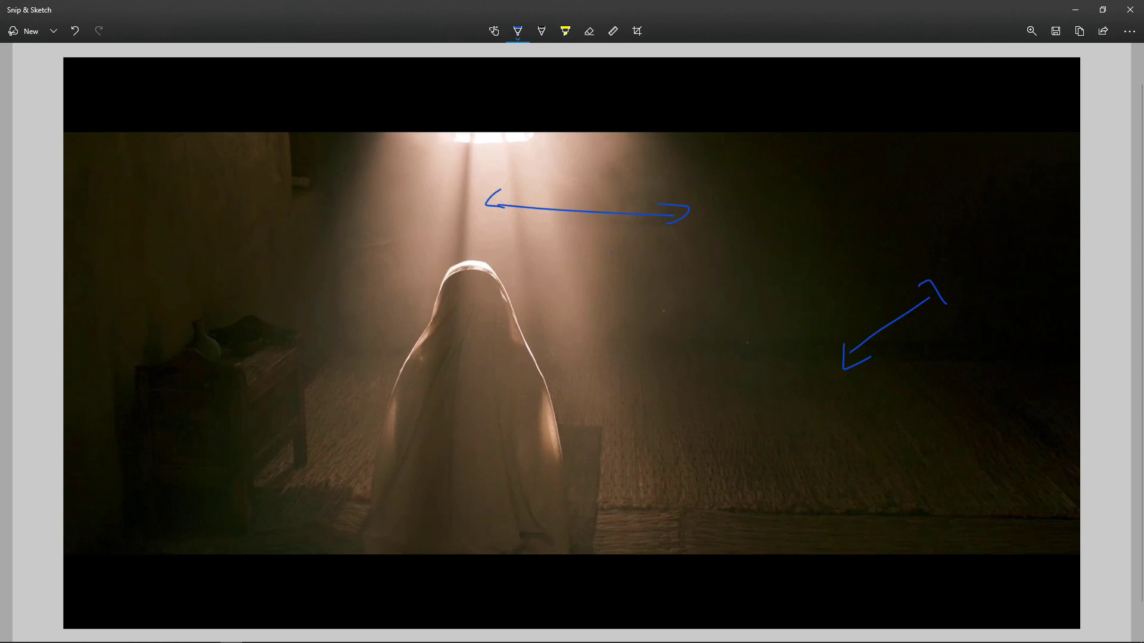
# Switch to DaVinci Resolve, select clip 05 and move the playhead to 01:01:17:02
pyautogui.click(1075, 9)
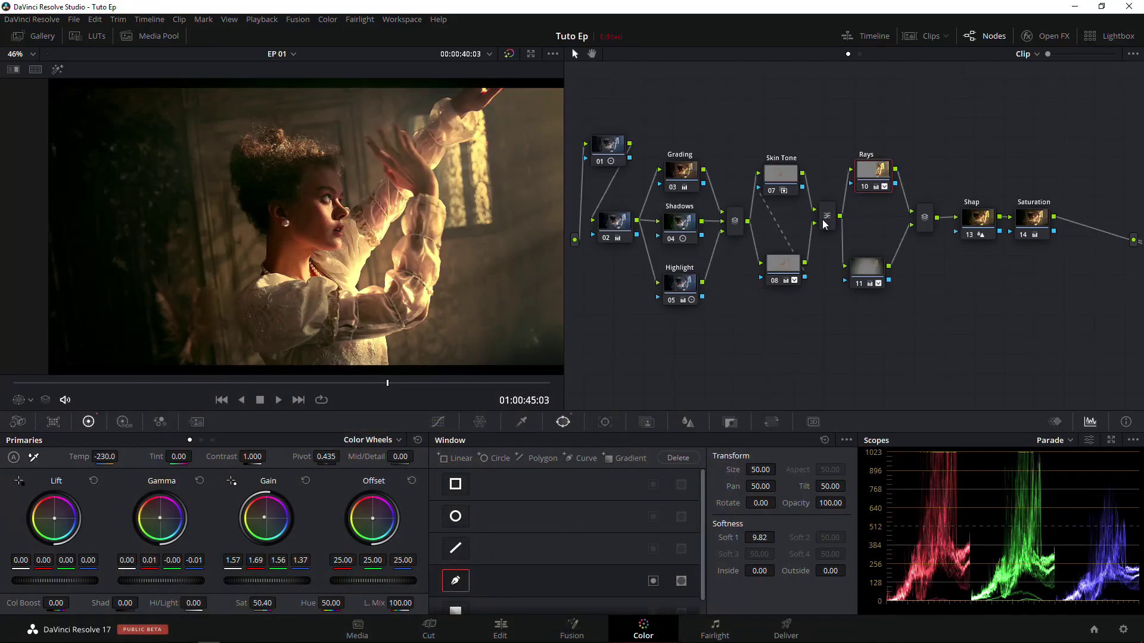
pyautogui.click(924, 36)
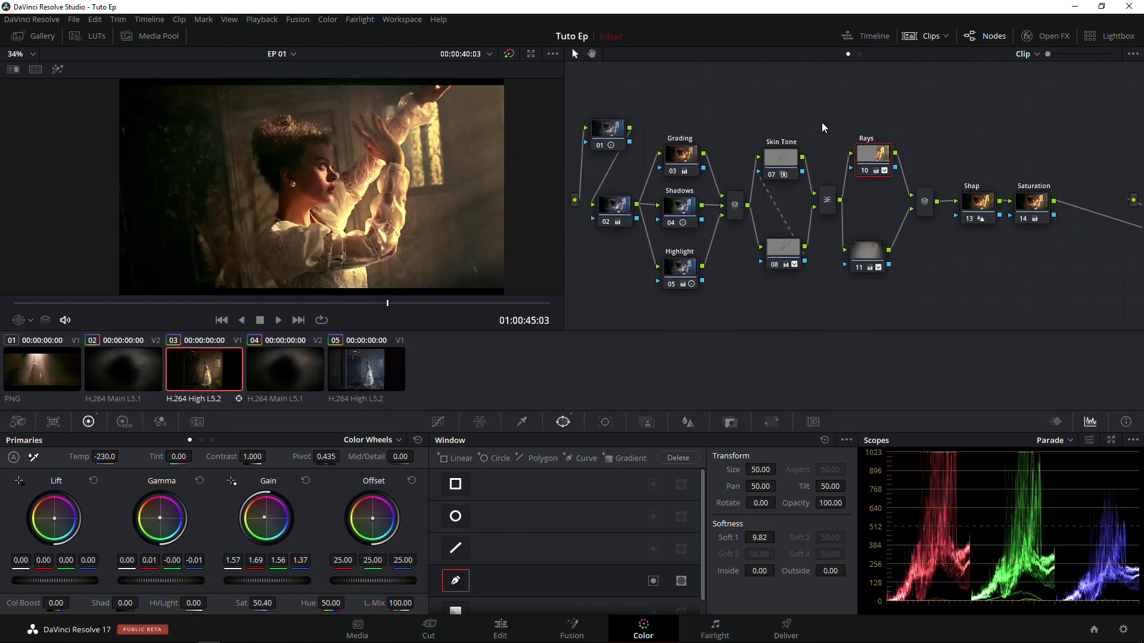
pyautogui.click(379, 366)
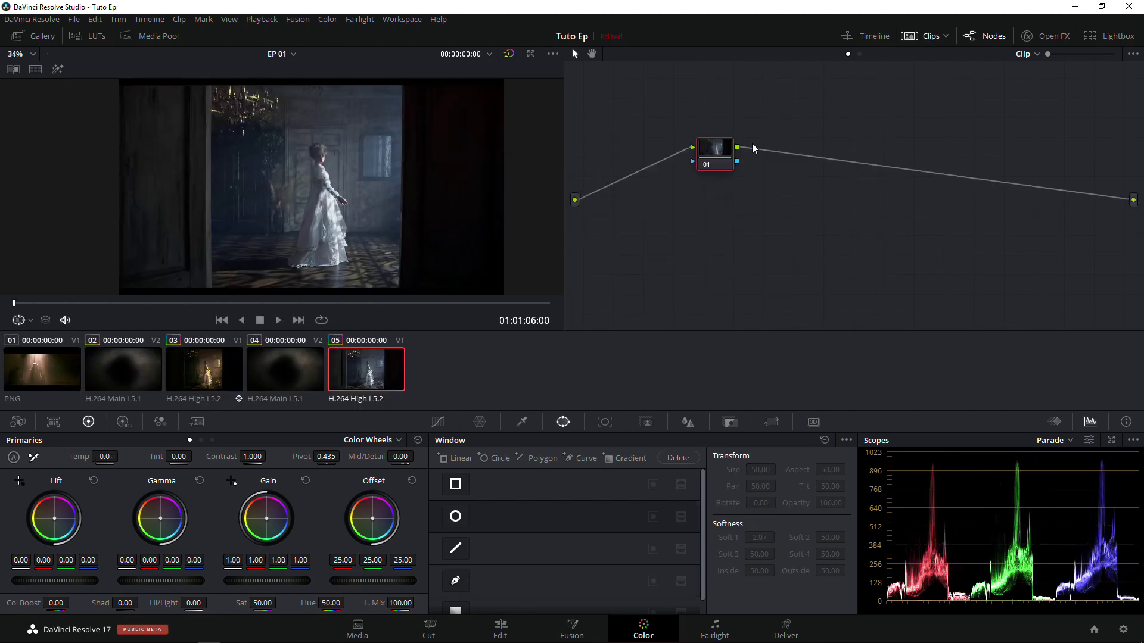
pyautogui.click(937, 36)
pyautogui.moveTo(185, 382); pyautogui.dragTo(116, 385)
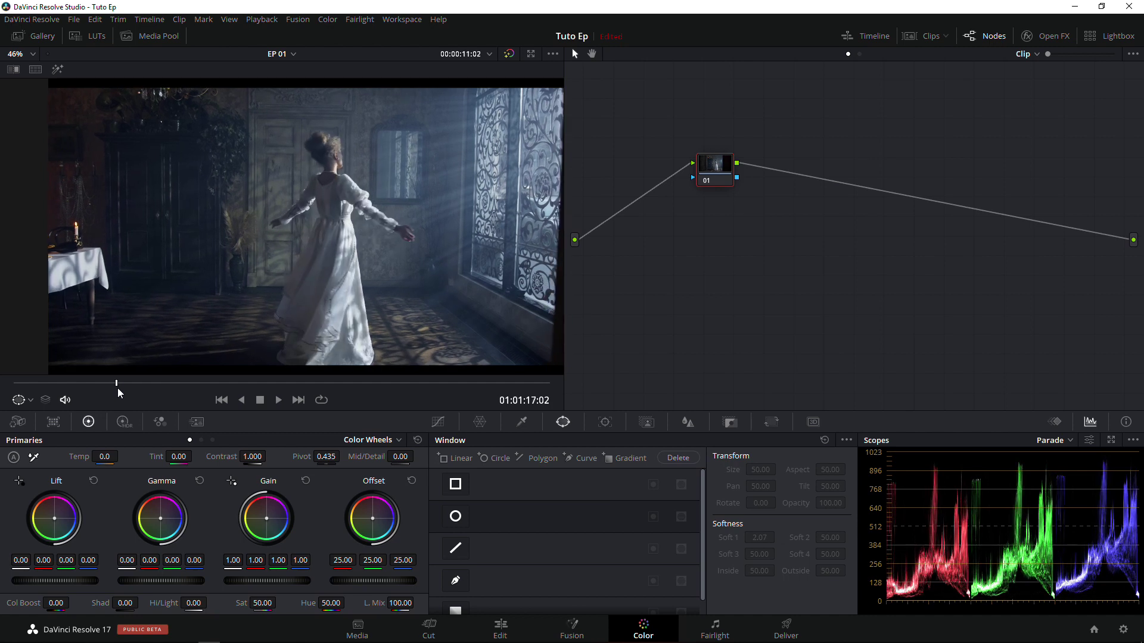
# Move node 01 next to the graph's source, label it "const" and set its contrast to 1.1
pyautogui.moveTo(735, 161); pyautogui.dragTo(636, 185)
pyautogui.rightClick(628, 181)
pyautogui.click(661, 206)
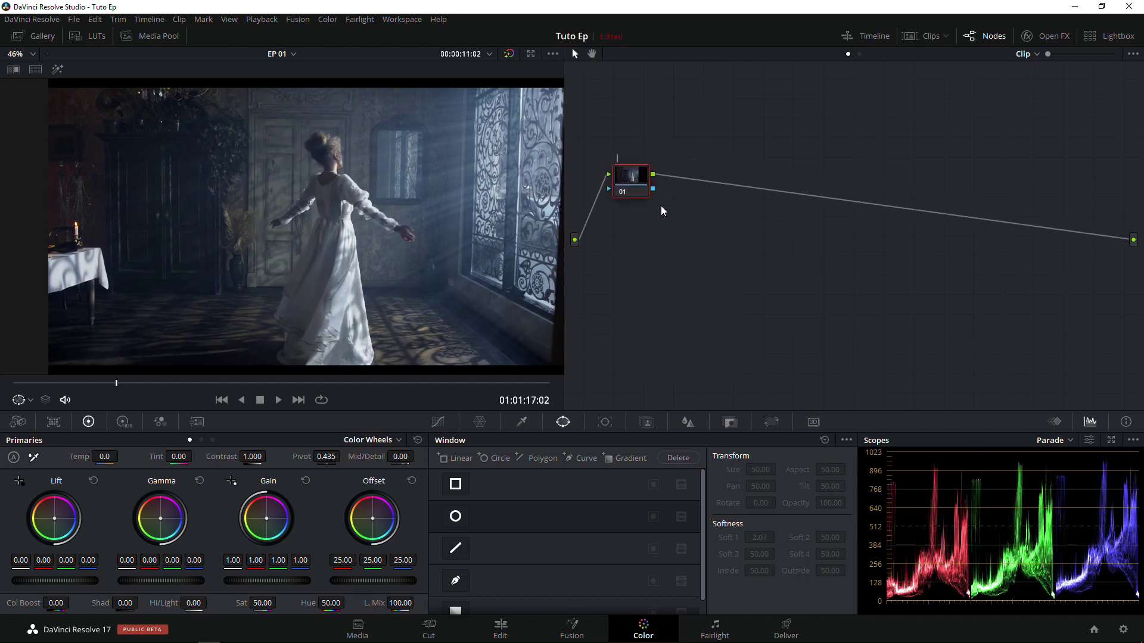
pyautogui.write('const')
pyautogui.press('Return')
pyautogui.write('1.1')
pyautogui.press('Return')
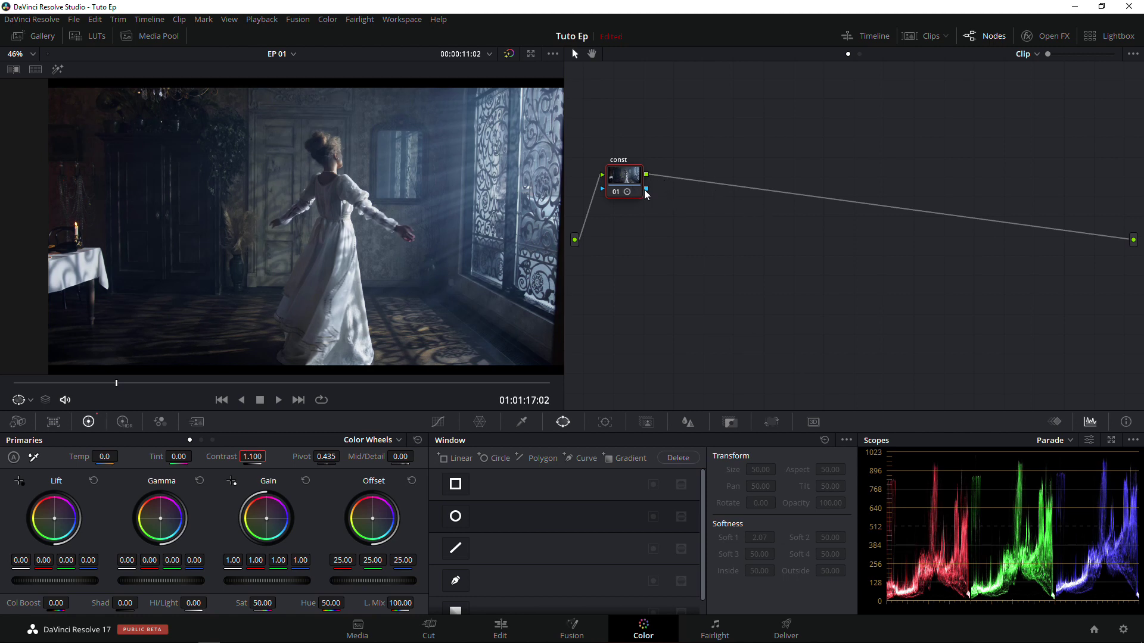
# Add a serial node after const, place it below that node and label it "exp"
pyautogui.hotkey('alt', 's')
pyautogui.moveTo(693, 185); pyautogui.dragTo(636, 248)
pyautogui.rightClick(633, 246)
pyautogui.click(661, 270)
pyautogui.write('exp')
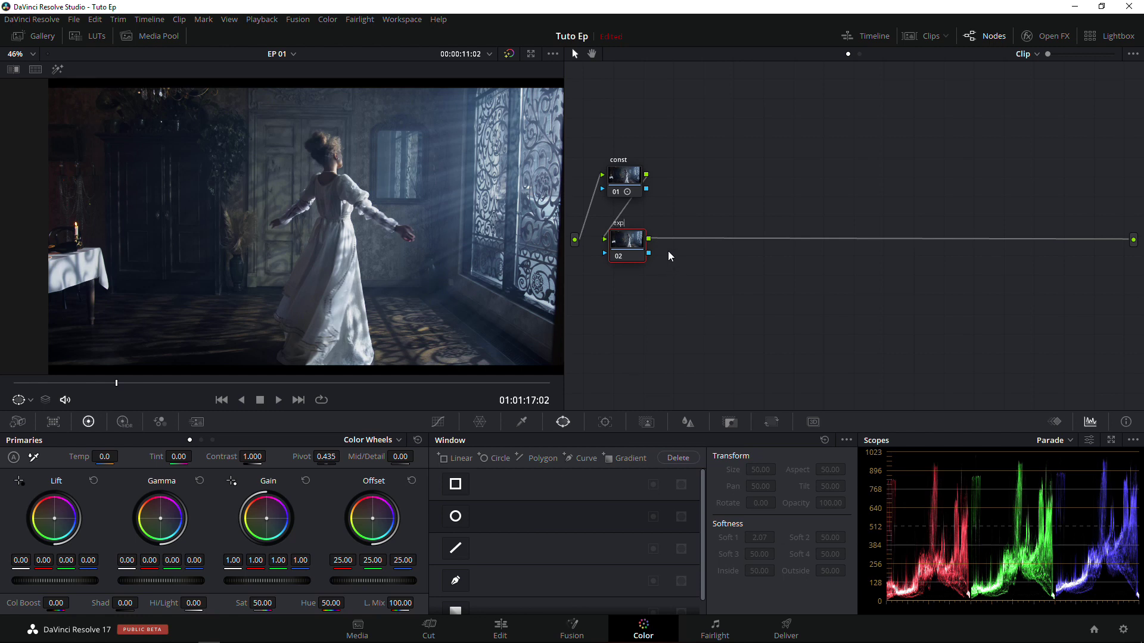
pyautogui.press('Return')
# Raise the exp node's gain to 1.07 on all channels, showing the scopes in a separate window
pyautogui.moveTo(267, 580); pyautogui.dragTo(283, 581)
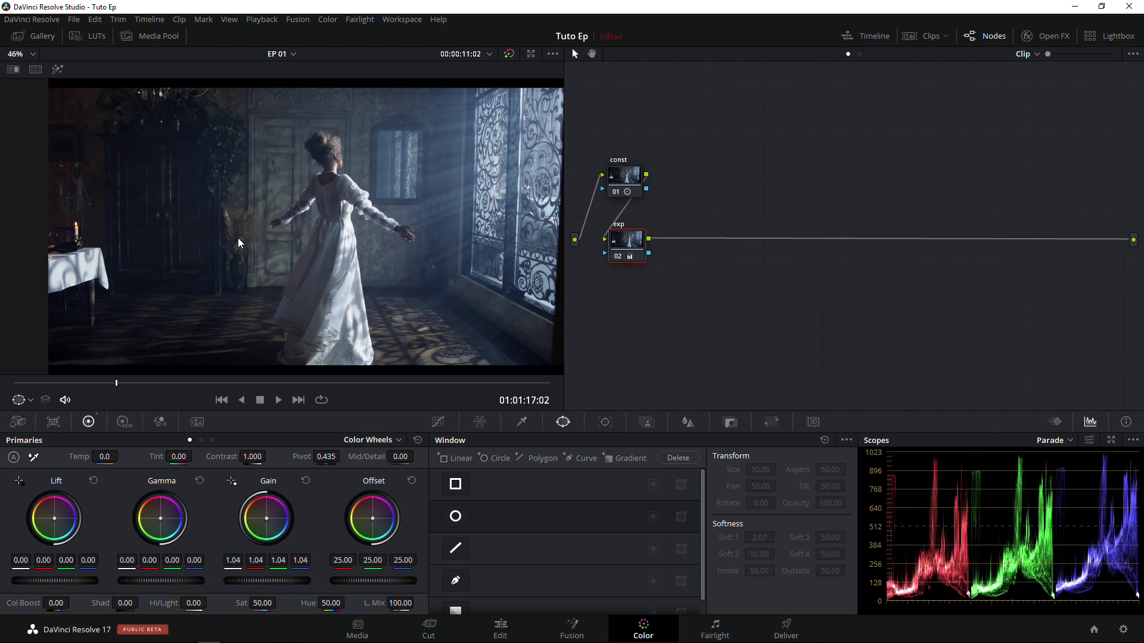
pyautogui.rightClick(305, 270)
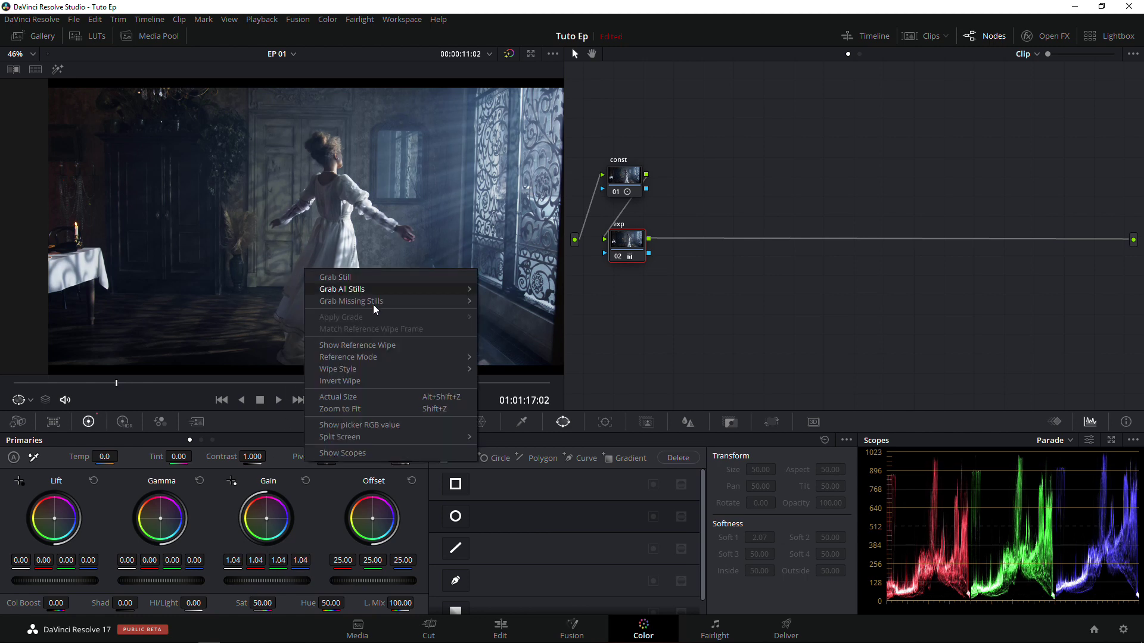
pyautogui.click(348, 454)
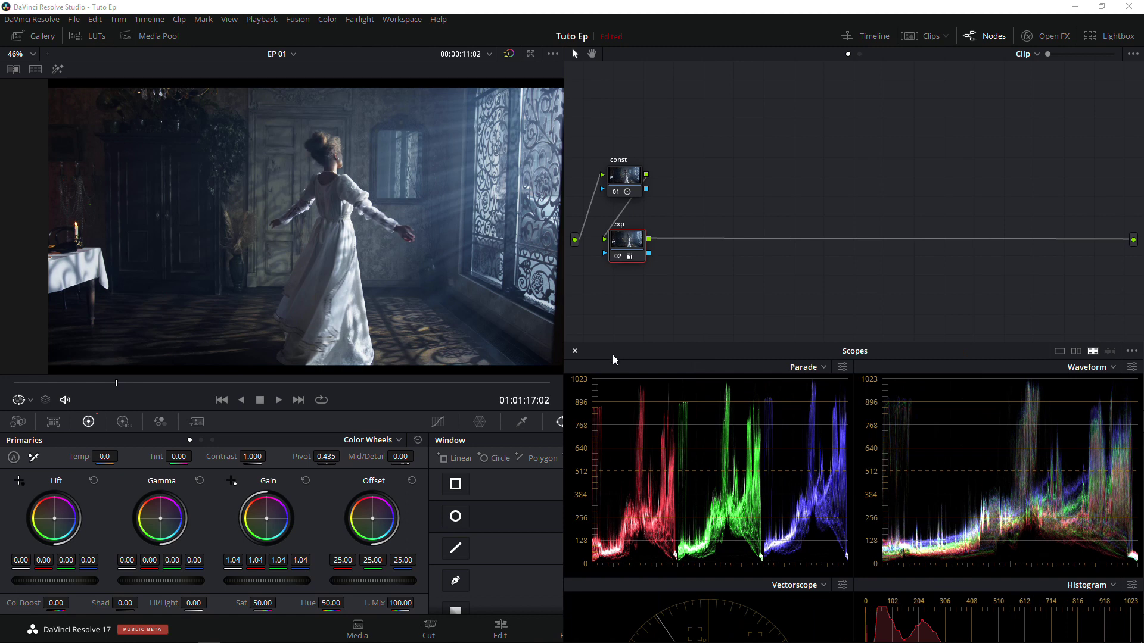
pyautogui.moveTo(613, 352); pyautogui.dragTo(595, 347)
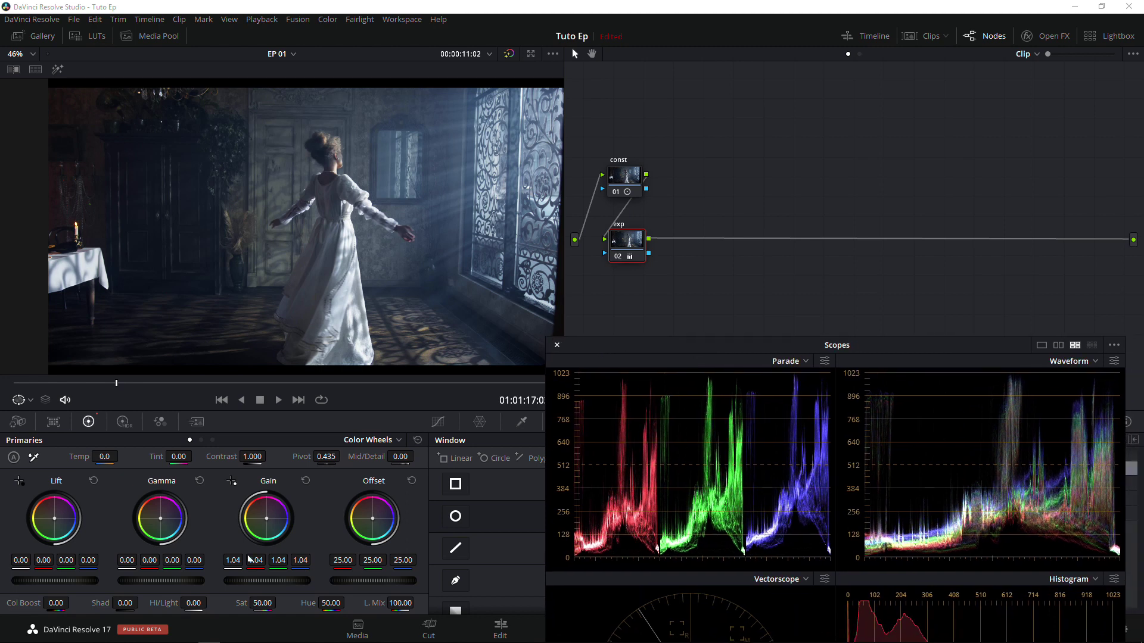
pyautogui.moveTo(255, 583); pyautogui.dragTo(271, 582)
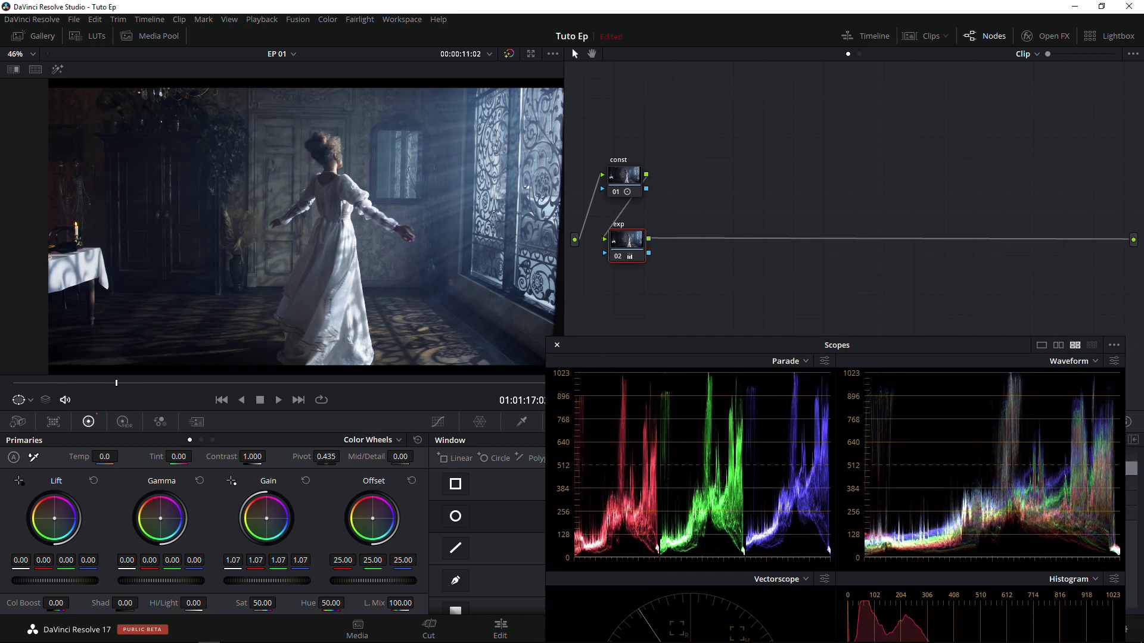
# Add a serial node after exp, place it beside the first two nodes and label it "grading"
pyautogui.hotkey('alt', 's')
pyautogui.moveTo(625, 265); pyautogui.dragTo(704, 216)
pyautogui.rightClick(704, 215)
pyautogui.click(723, 238)
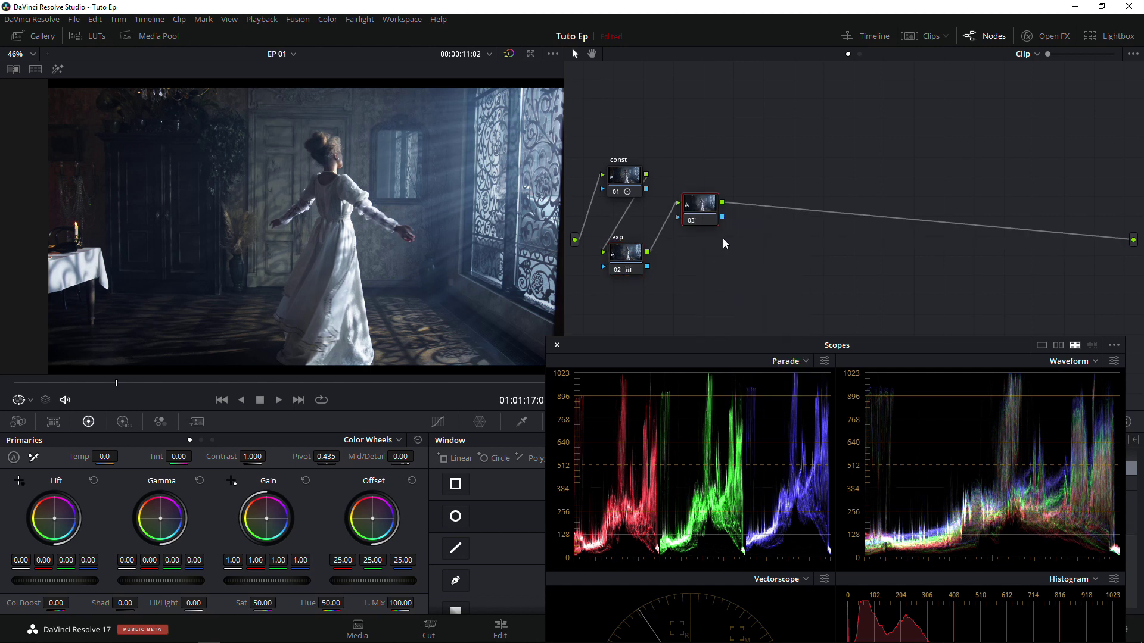
pyautogui.write('grading')
pyautogui.press('Return')
# Add a node parallel to grading and label it "shadows"
pyautogui.moveTo(714, 200); pyautogui.dragTo(722, 188)
pyautogui.rightClick(709, 201)
pyautogui.moveTo(781, 259)
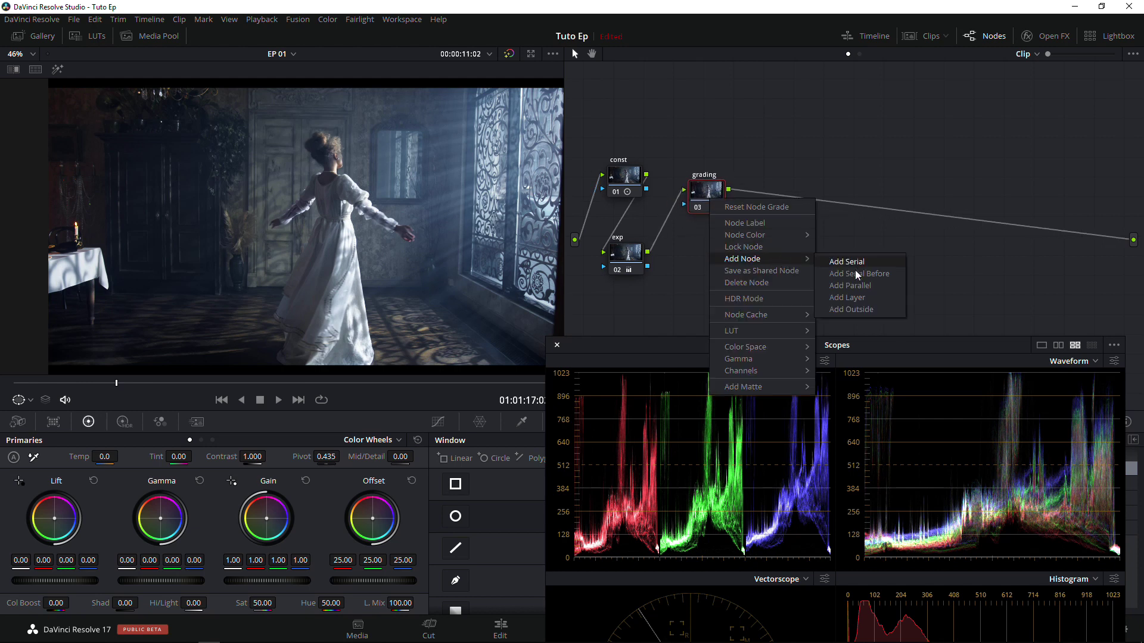
pyautogui.click(850, 286)
pyautogui.rightClick(720, 252)
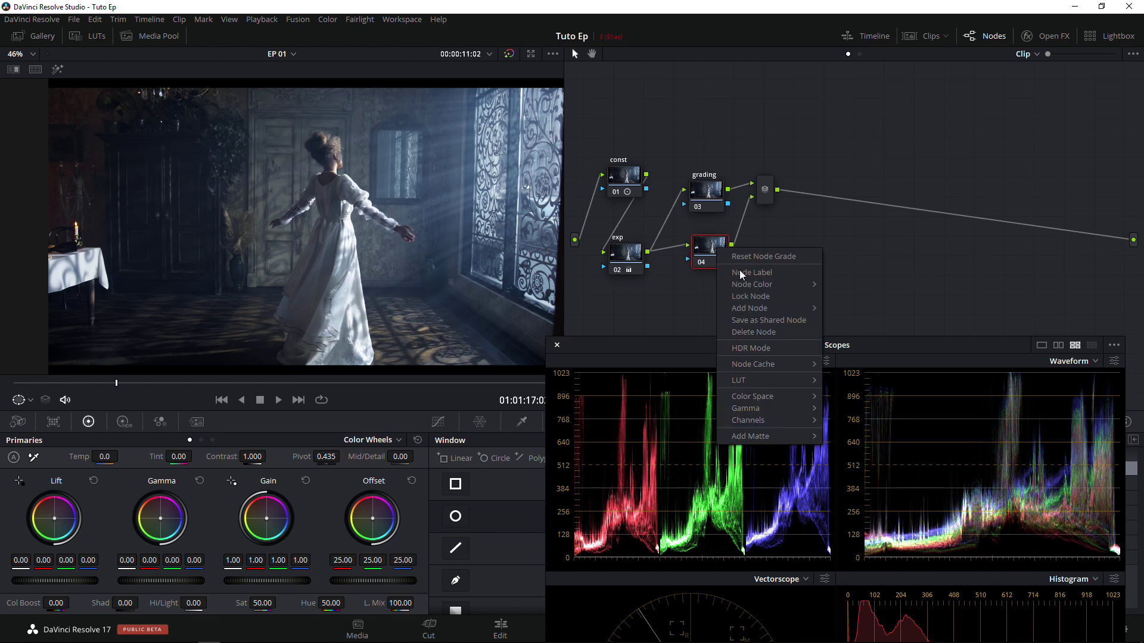
pyautogui.click(752, 272)
pyautogui.write('sah')
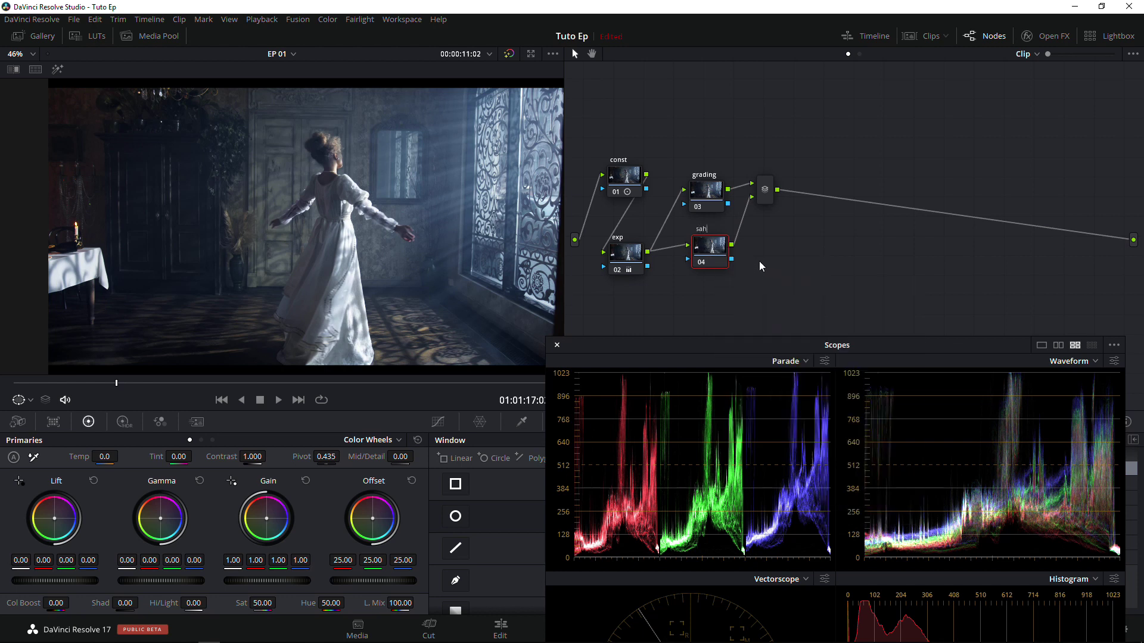
pyautogui.press('BackSpace')
pyautogui.write('hadows')
pyautogui.press('Return')
# With the reference wipe shown, warm the grading node: gain to red 1.25, green 0.96, blue 0.63; gamma to red 0.02, blue -0.01
pyautogui.moveTo(764, 190); pyautogui.dragTo(764, 225)
pyautogui.moveTo(726, 187); pyautogui.dragTo(730, 180)
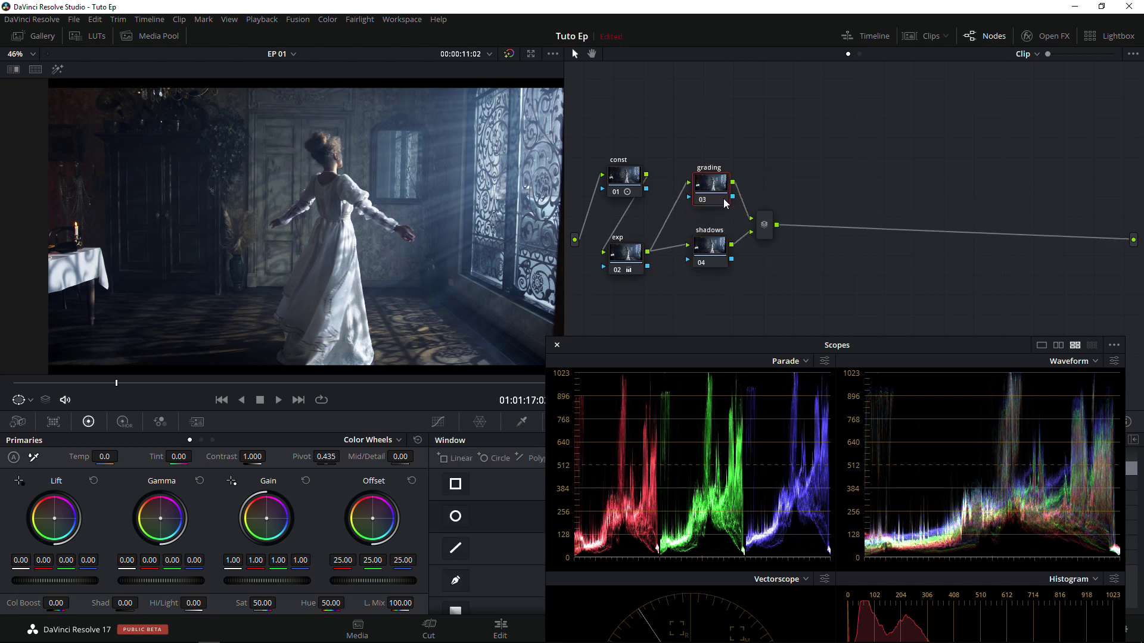
pyautogui.click(13, 69)
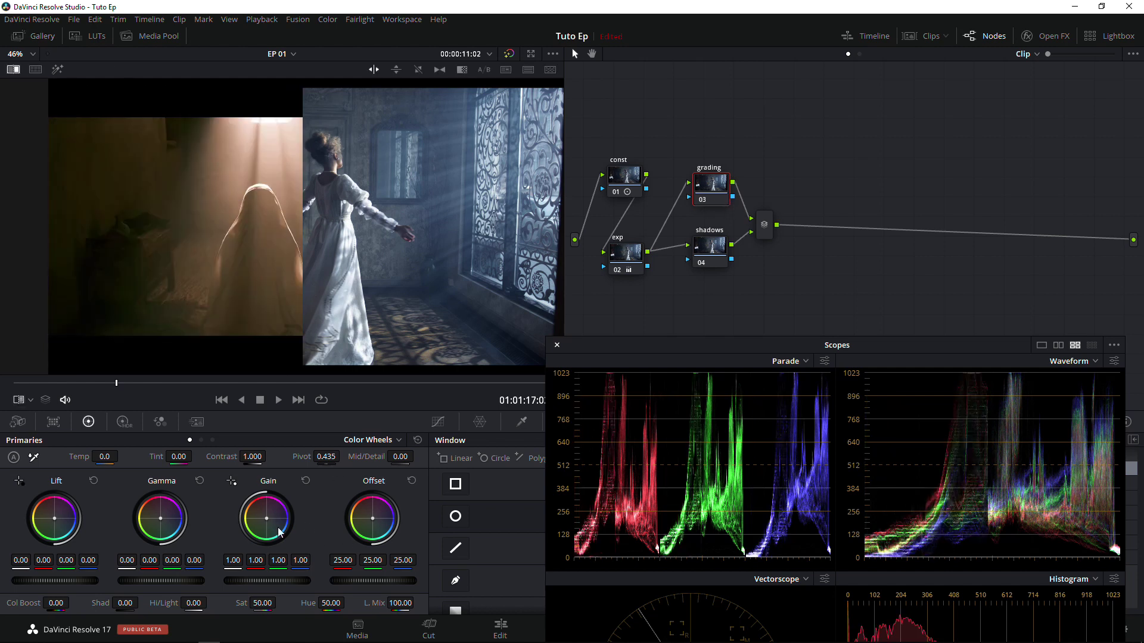
pyautogui.moveTo(267, 518); pyautogui.dragTo(263, 515)
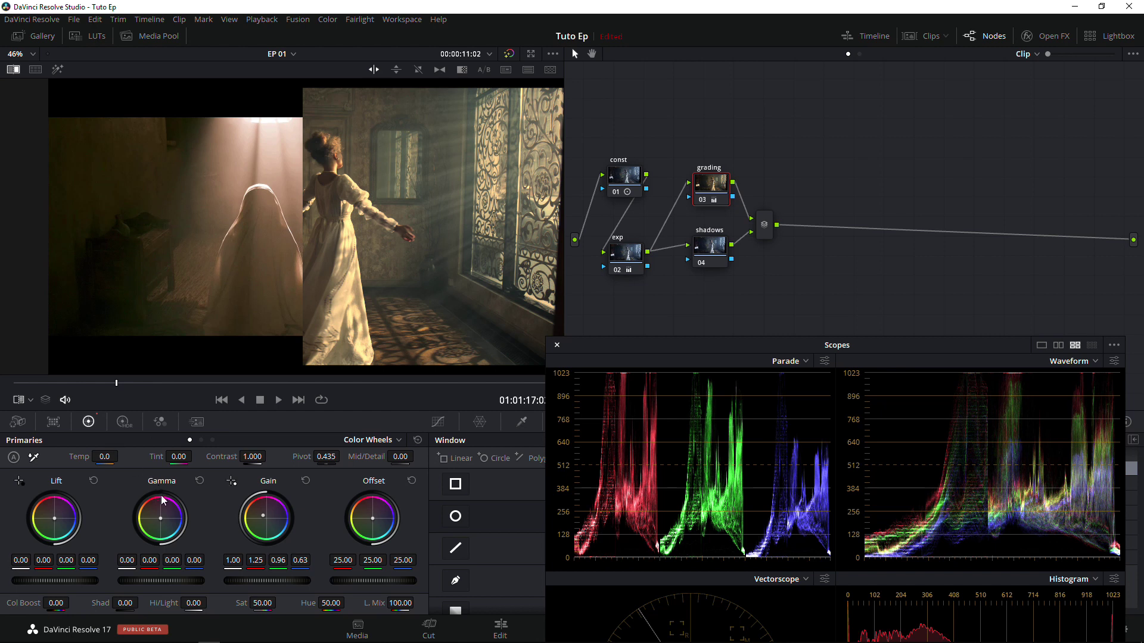
pyautogui.moveTo(160, 518); pyautogui.dragTo(160, 517)
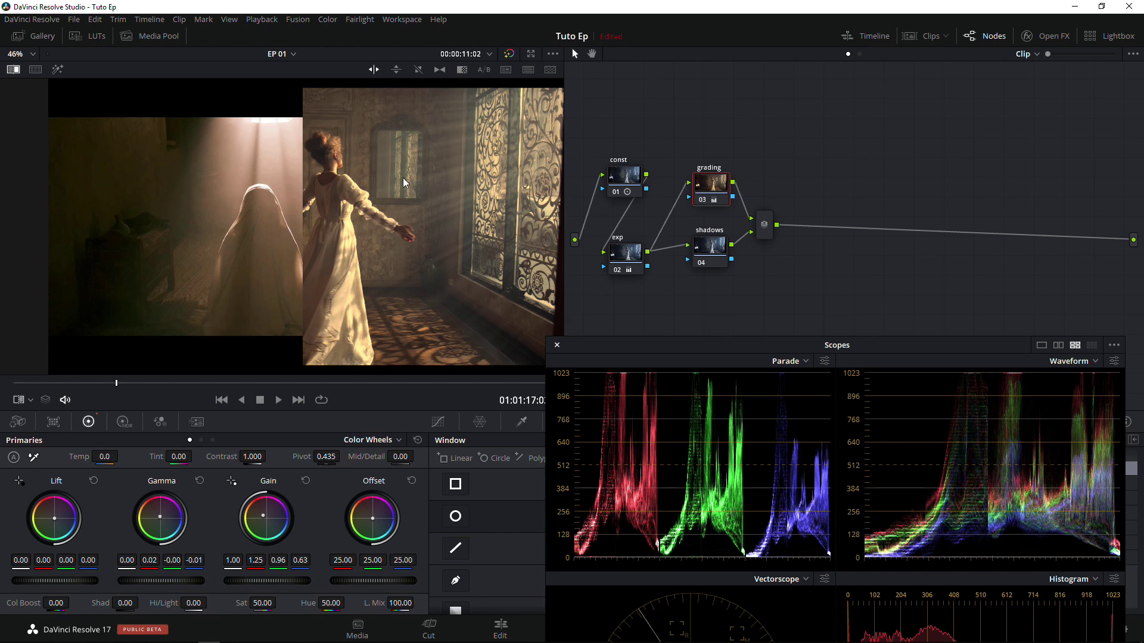
# On the shadows node, set the log Shadow wheel to -0.06, 0.03, -0.14 and compare with and without the reference wipe
pyautogui.click(710, 253)
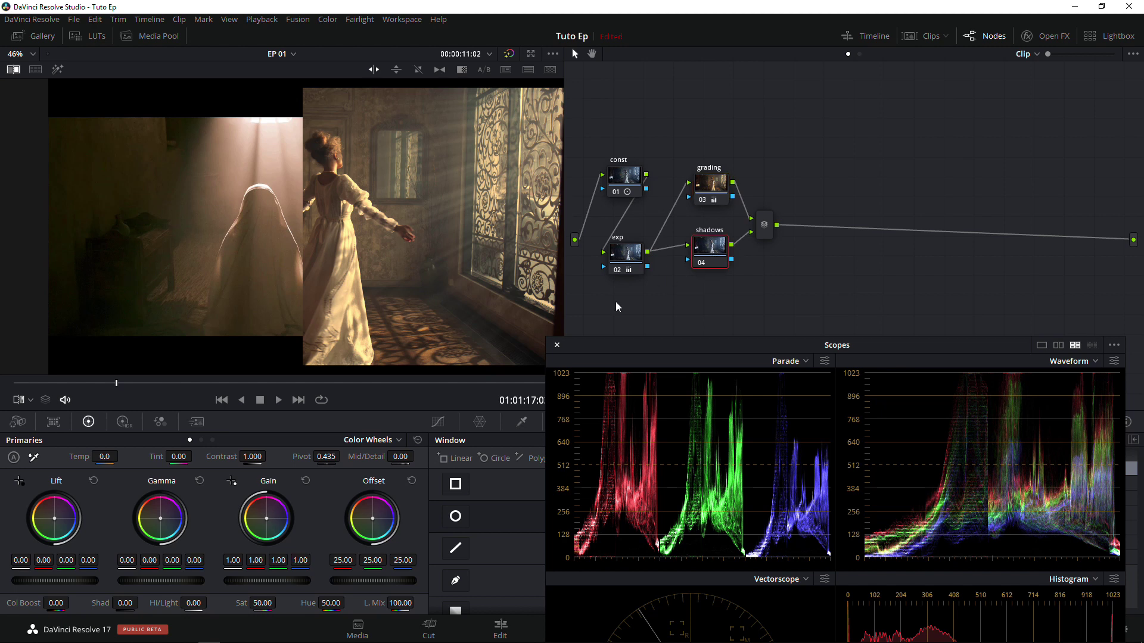
pyautogui.click(212, 440)
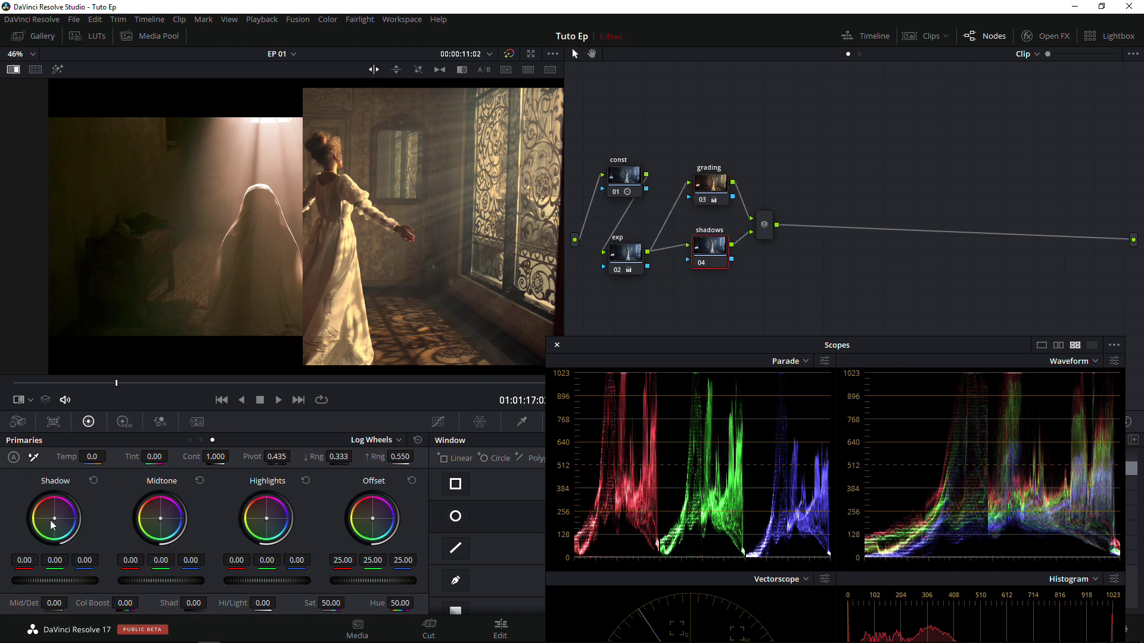
pyautogui.moveTo(54, 518); pyautogui.dragTo(52, 517)
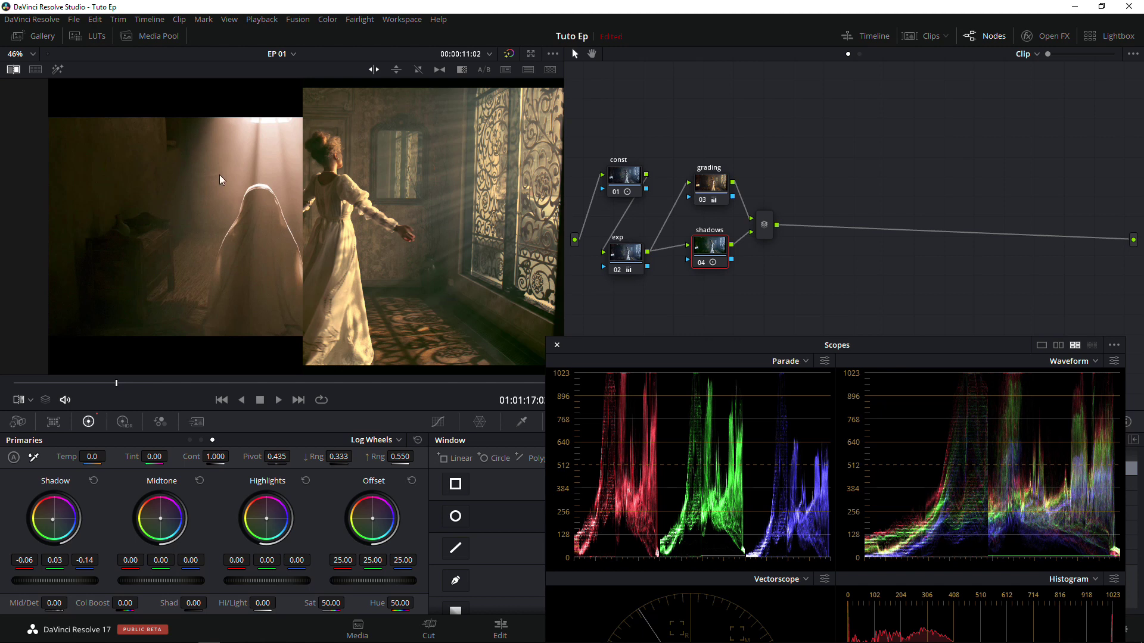
pyautogui.click(14, 70)
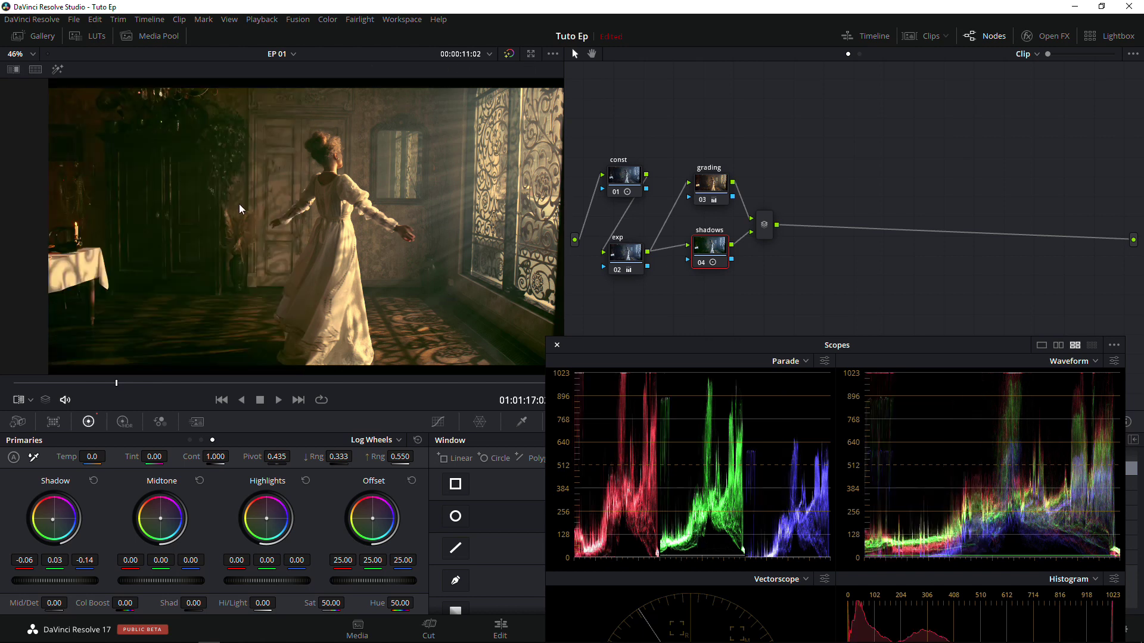
pyautogui.click(14, 70)
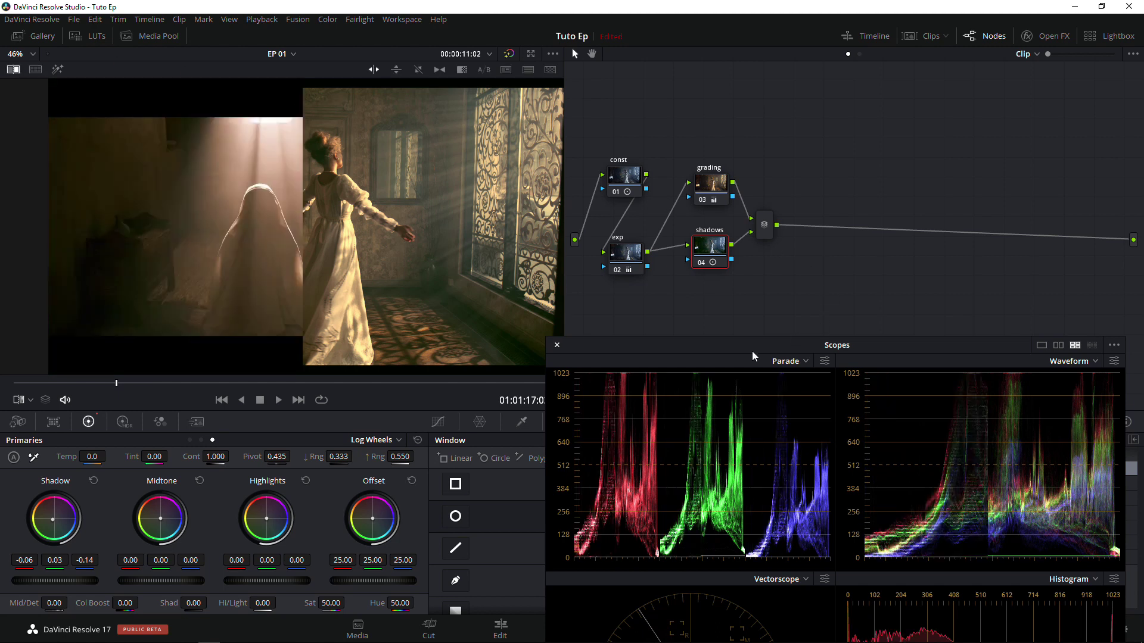
# Add another parallel node below shadows and set its Hi/Light to -35.50
pyautogui.moveTo(767, 352); pyautogui.dragTo(724, 395)
pyautogui.moveTo(764, 237); pyautogui.dragTo(701, 266)
pyautogui.rightClick(701, 266)
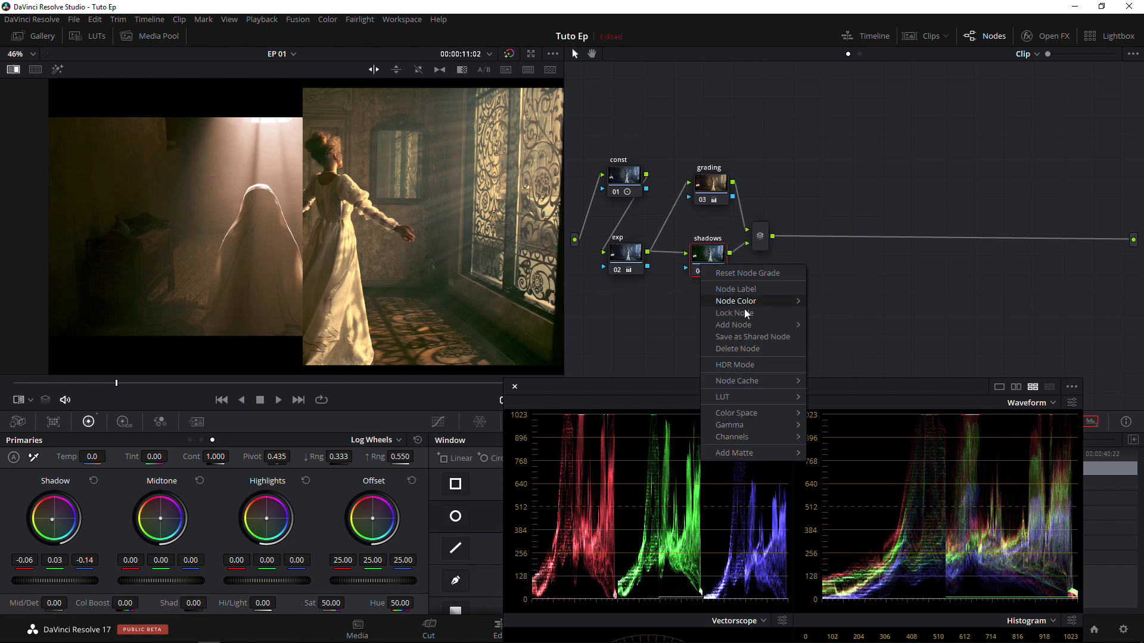
pyautogui.moveTo(777, 324)
pyautogui.click(834, 350)
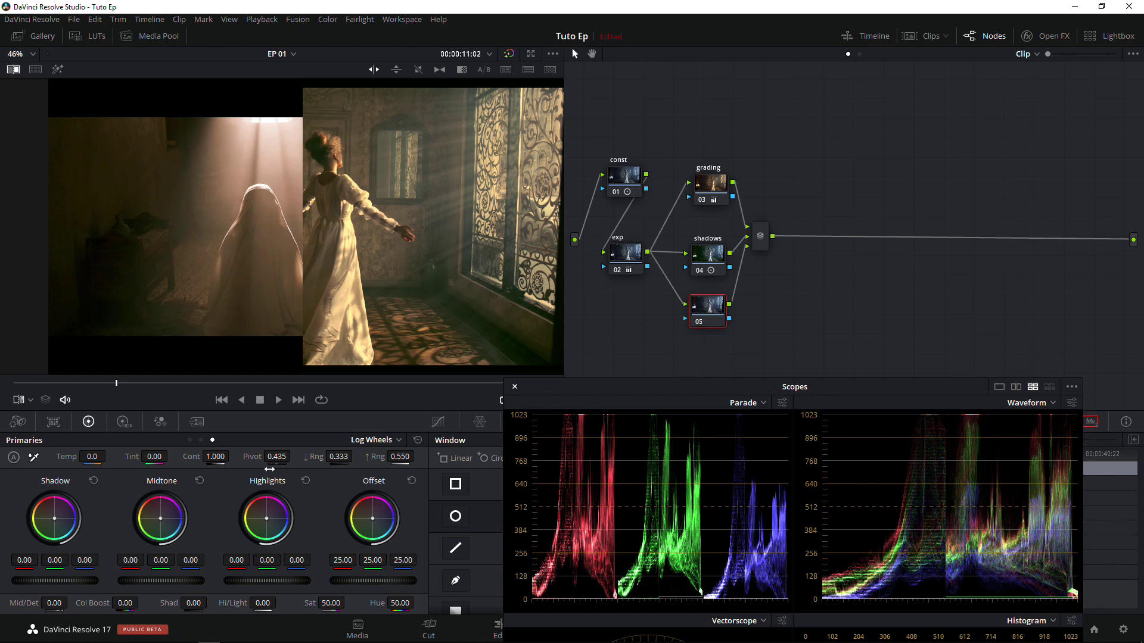
pyautogui.moveTo(262, 603); pyautogui.dragTo(237, 603)
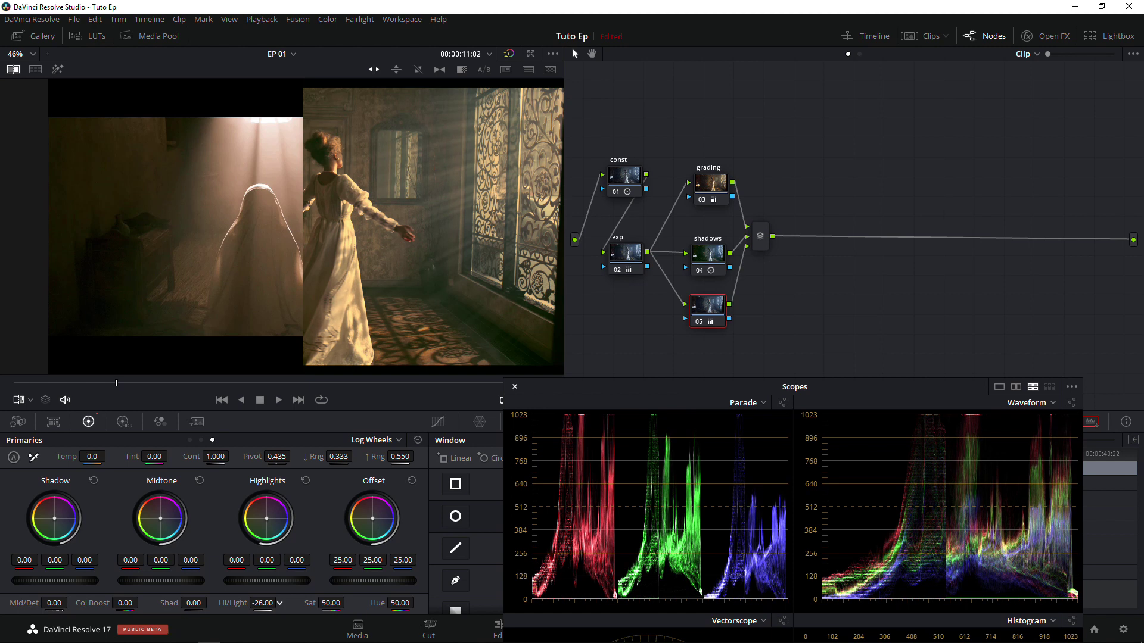
# Hide the reference wipe and space out the three parallel nodes and their mixer evenly
pyautogui.click(13, 69)
pyautogui.moveTo(711, 313); pyautogui.dragTo(709, 324)
pyautogui.moveTo(768, 248); pyautogui.dragTo(773, 267)
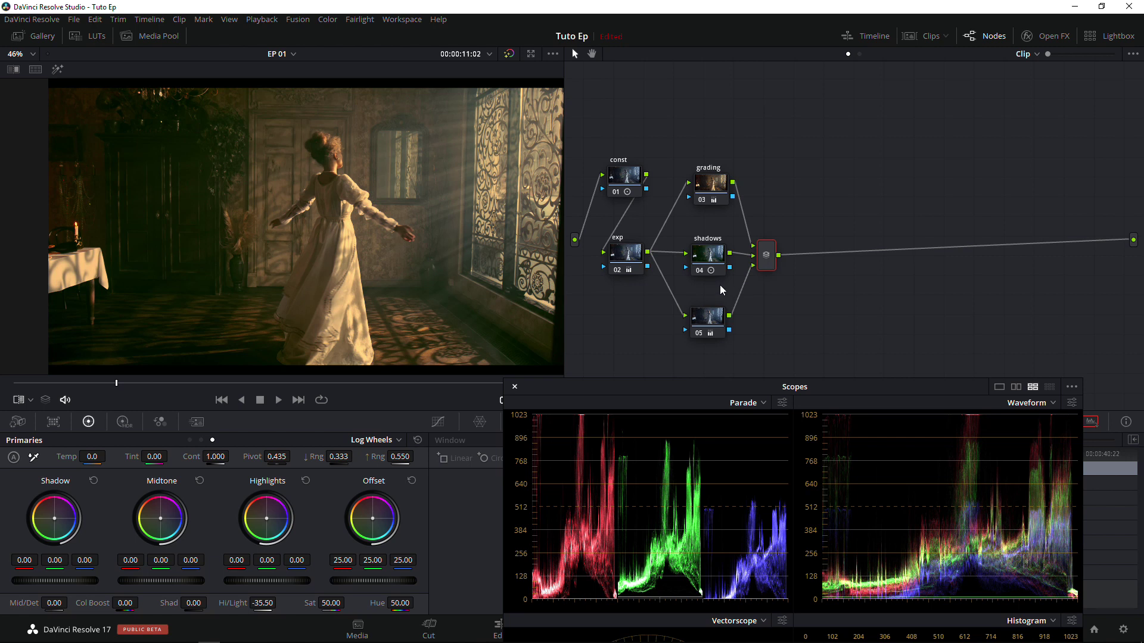
pyautogui.moveTo(713, 195); pyautogui.dragTo(713, 193)
pyautogui.moveTo(704, 262); pyautogui.dragTo(704, 260)
pyautogui.moveTo(711, 329); pyautogui.dragTo(709, 327)
# Bypass all grades and re-enable them to compare the clip before and after grading
pyautogui.hotkey('alt', 'd')
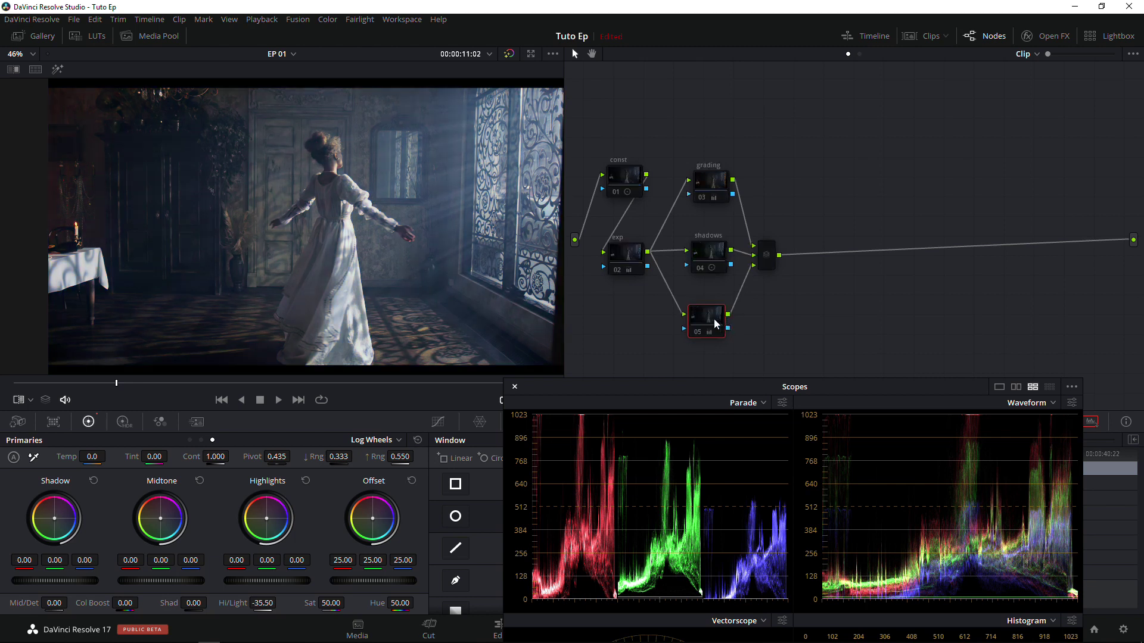
pyautogui.hotkey('alt', 'd')
pyautogui.moveTo(769, 264); pyautogui.dragTo(780, 265)
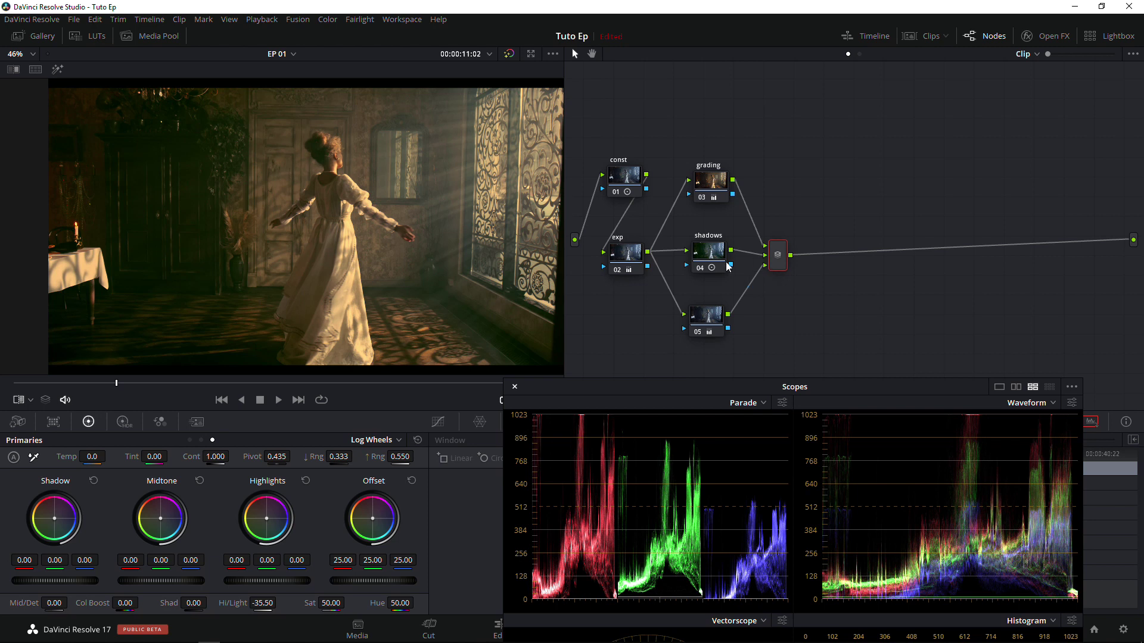
# Move the playhead to the close-up at 00:00:31:01 in the clip and add a serial node after the parallel mixer
pyautogui.click(202, 383)
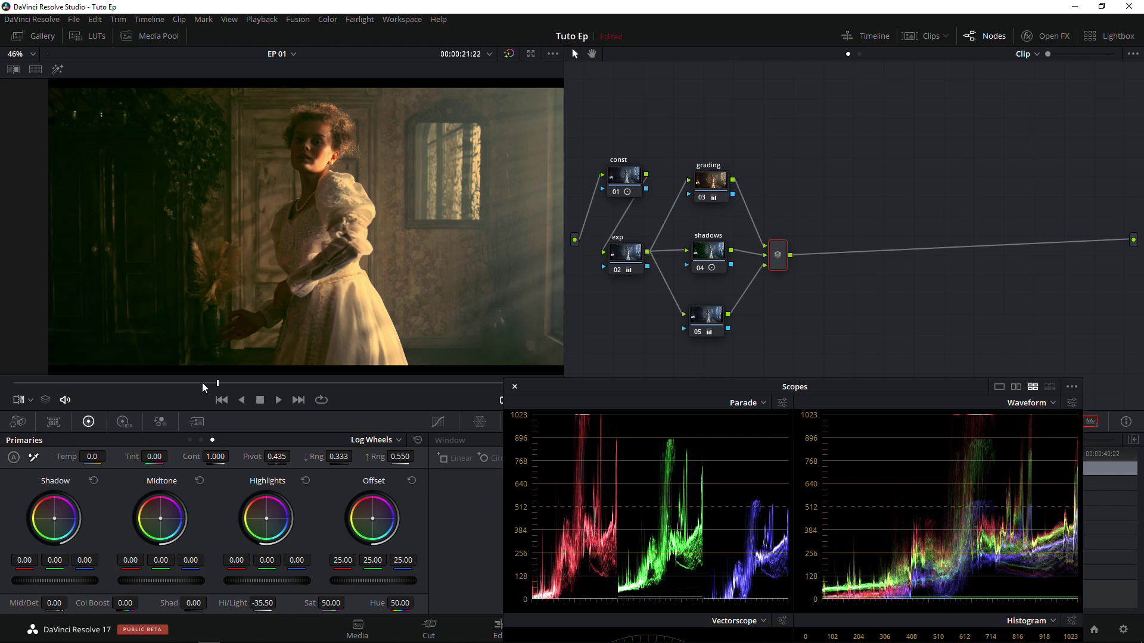
pyautogui.click(274, 384)
pyautogui.moveTo(273, 382); pyautogui.dragTo(304, 386)
pyautogui.moveTo(773, 261); pyautogui.dragTo(838, 212)
pyautogui.hotkey('alt', 's')
pyautogui.moveTo(785, 263); pyautogui.dragTo(771, 258)
pyautogui.moveTo(822, 208); pyautogui.dragTo(826, 209)
pyautogui.rightClick(827, 211)
pyautogui.moveTo(868, 269)
pyautogui.click(966, 272)
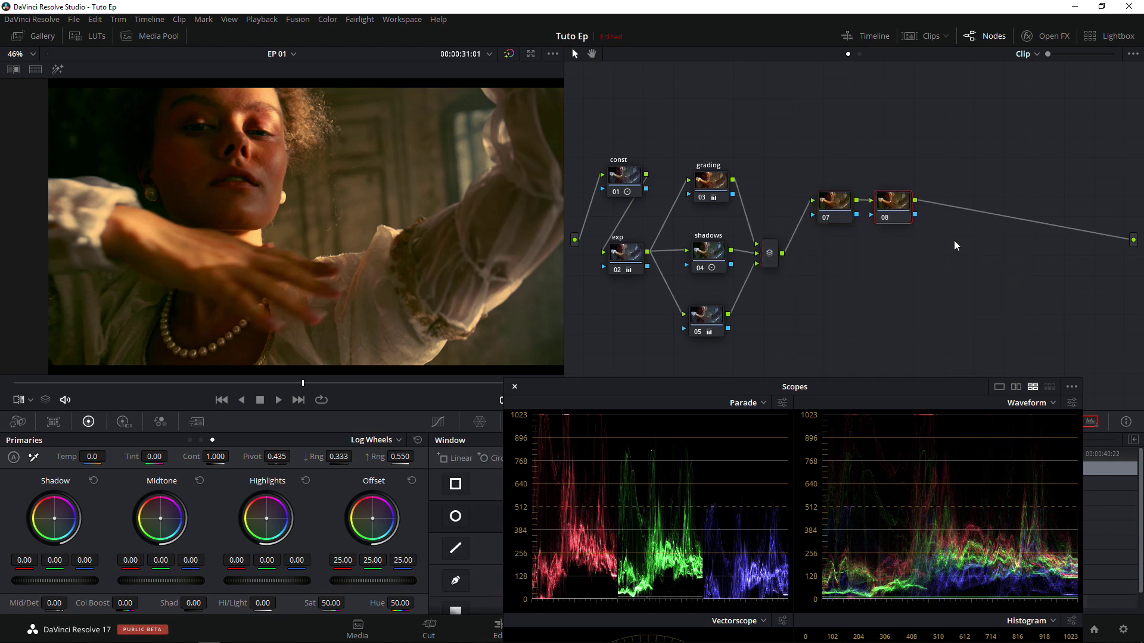
pyautogui.hotkey('ctrl', 'z')
# Remove the extra serial node 08 and label node 07 "Skin tone"
pyautogui.rightClick(835, 214)
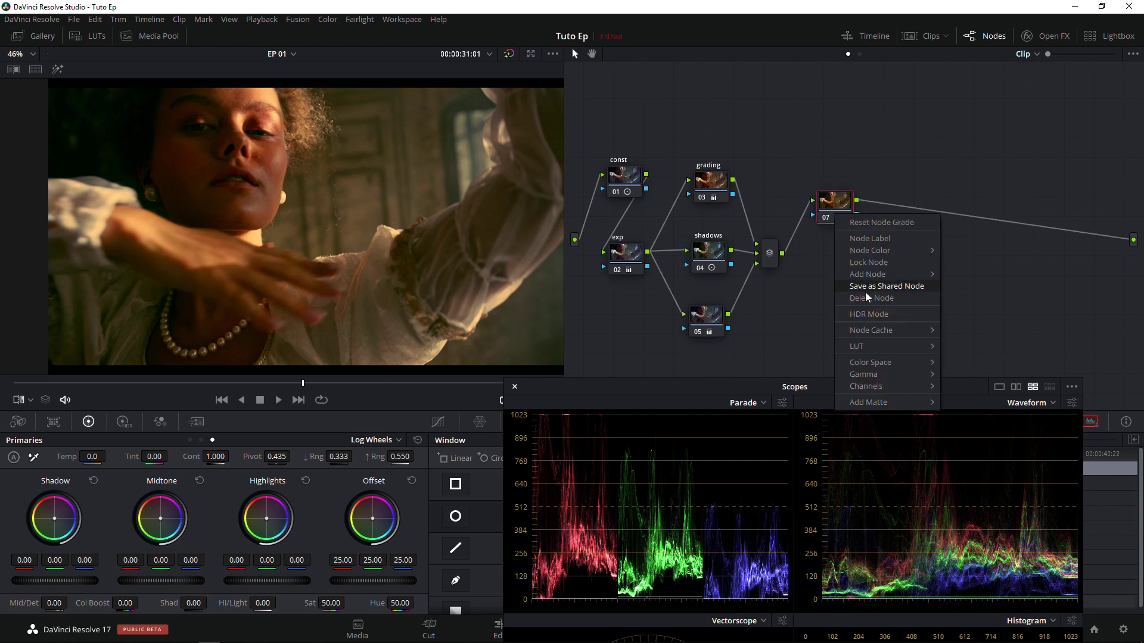
pyautogui.click(917, 238)
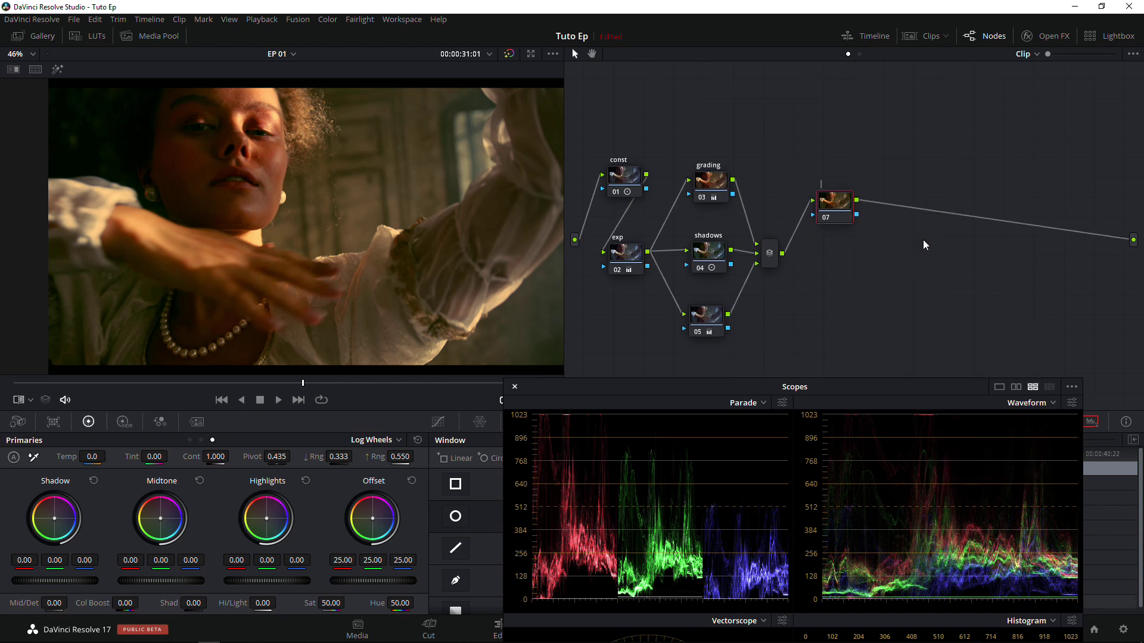
pyautogui.write('Skin tone')
pyautogui.press('Return')
# Add a layer node beneath Skin tone with its layer mixer, and move the Skin tone node slightly up
pyautogui.hotkey('alt', 'p')
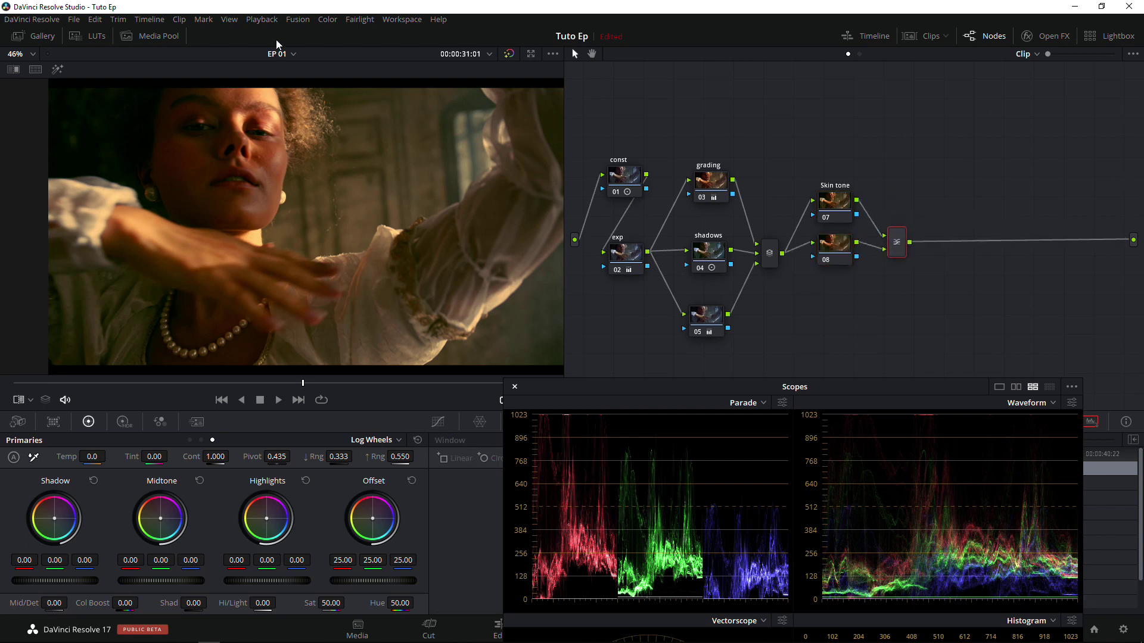
pyautogui.click(327, 20)
pyautogui.moveTo(352, 36)
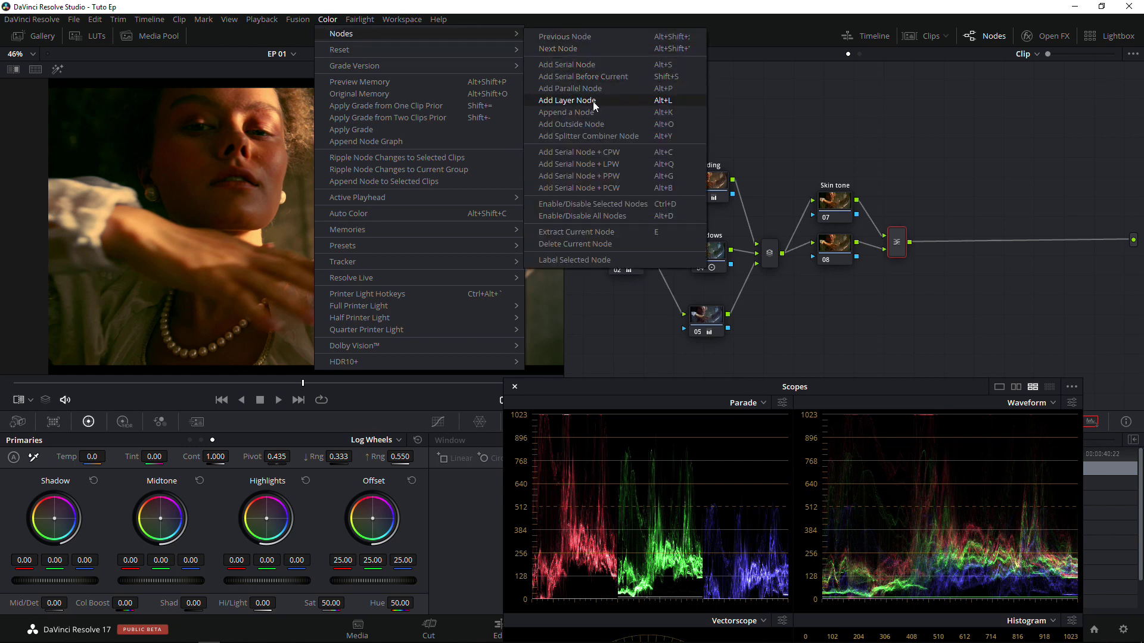
pyautogui.click(988, 192)
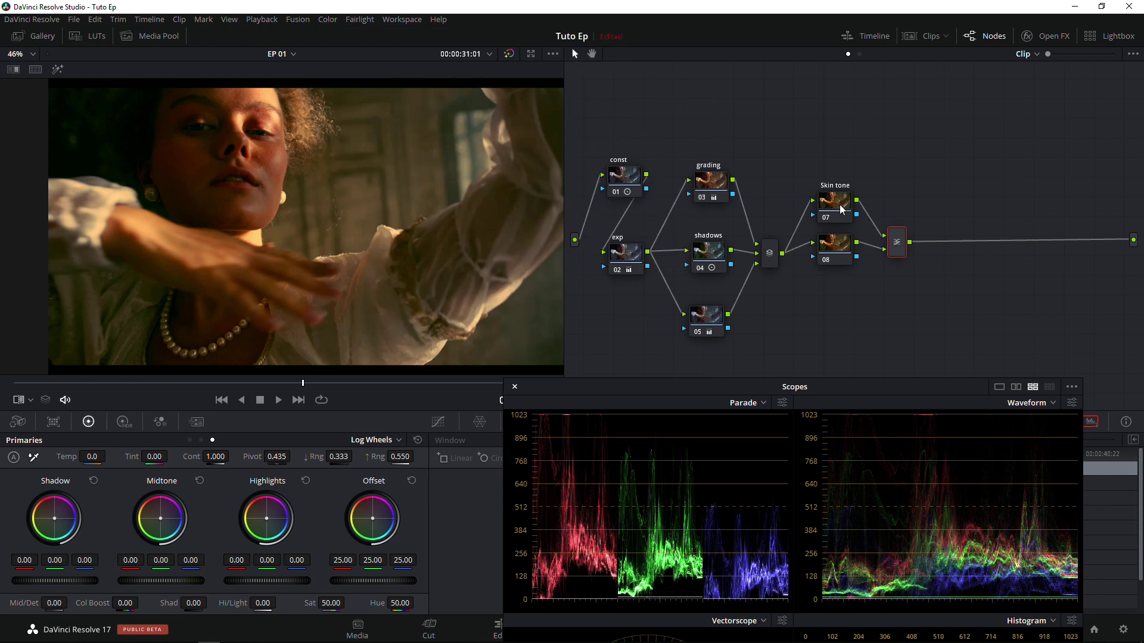
pyautogui.moveTo(843, 211); pyautogui.dragTo(844, 201)
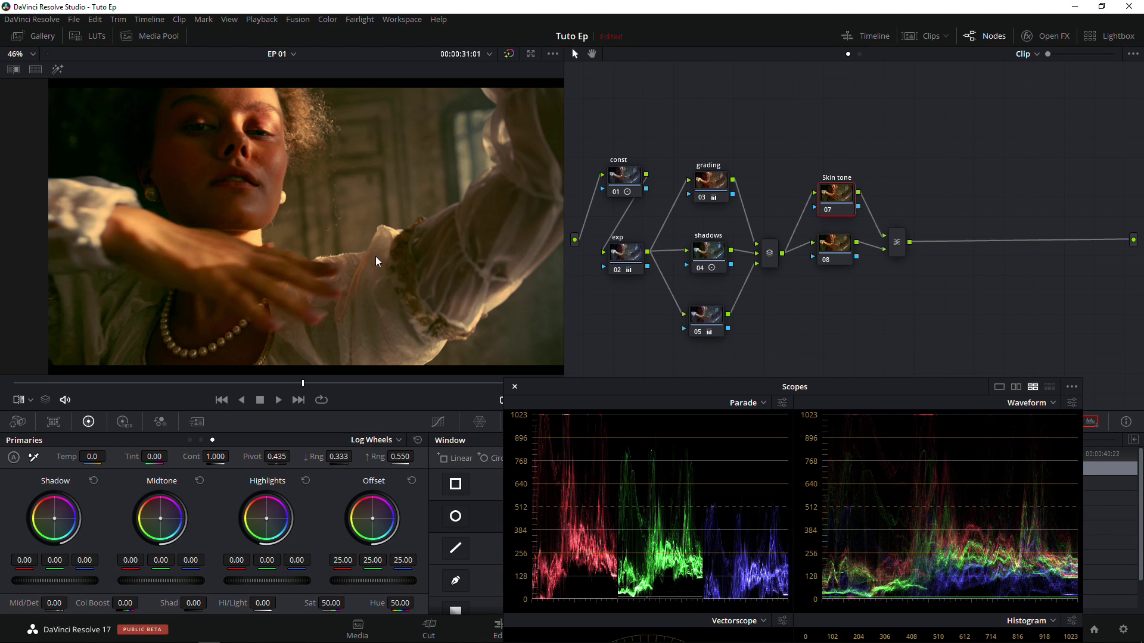
# Sample the woman's skin with the qualifier on the Skin tone node, highlight the selection and bring the vectorscope into view
pyautogui.moveTo(562, 381); pyautogui.dragTo(744, 364)
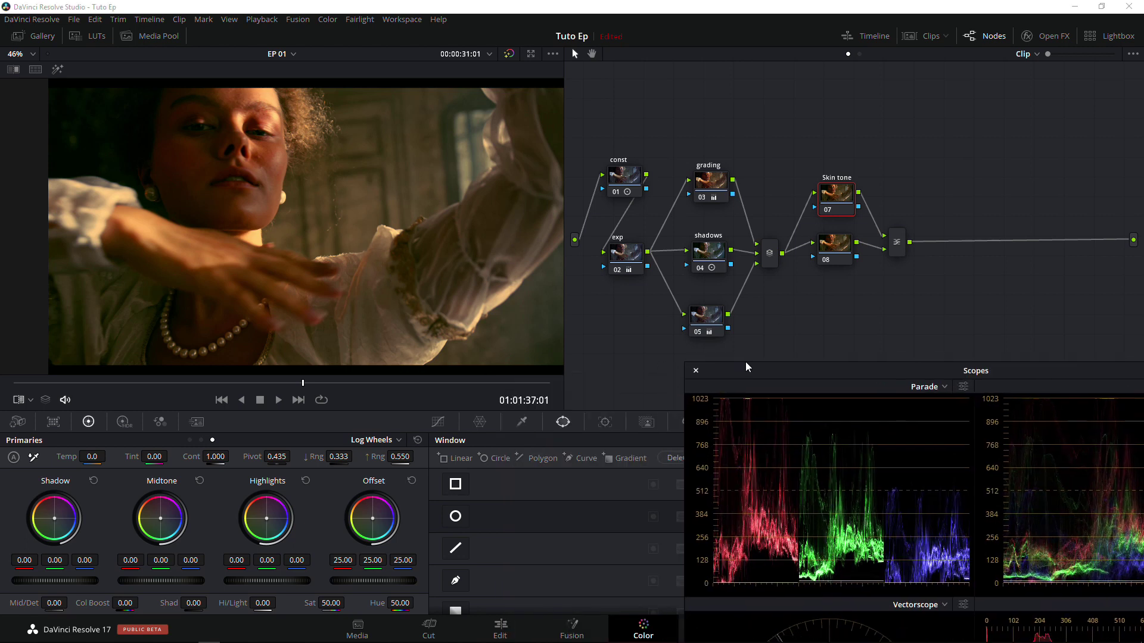
pyautogui.click(522, 422)
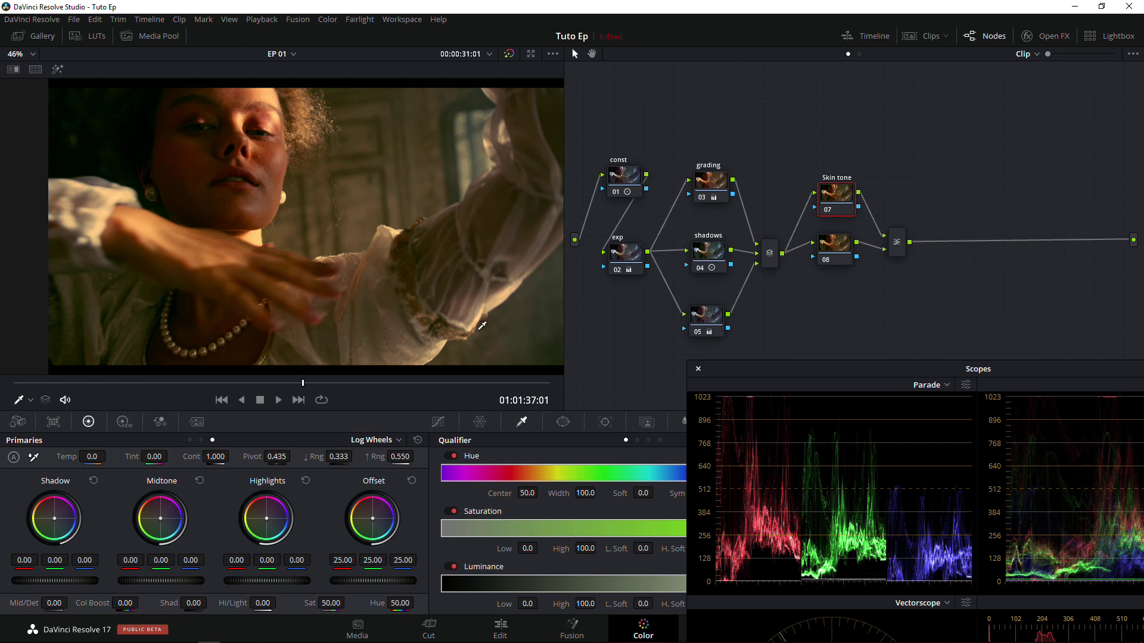
pyautogui.click(327, 20)
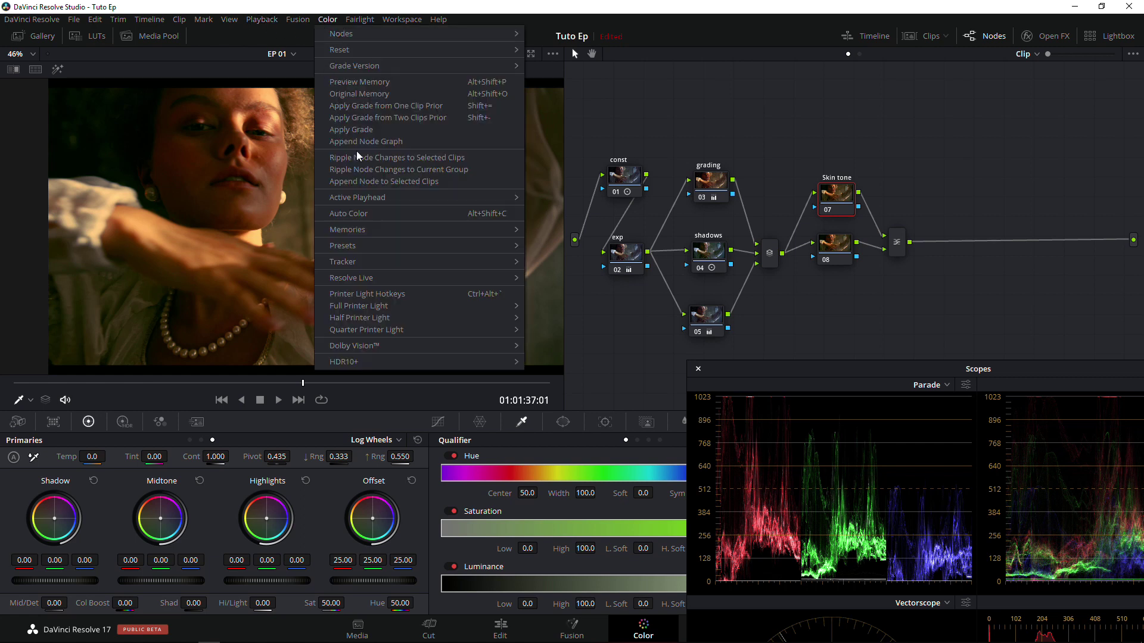
pyautogui.moveTo(402, 247)
pyautogui.click(571, 272)
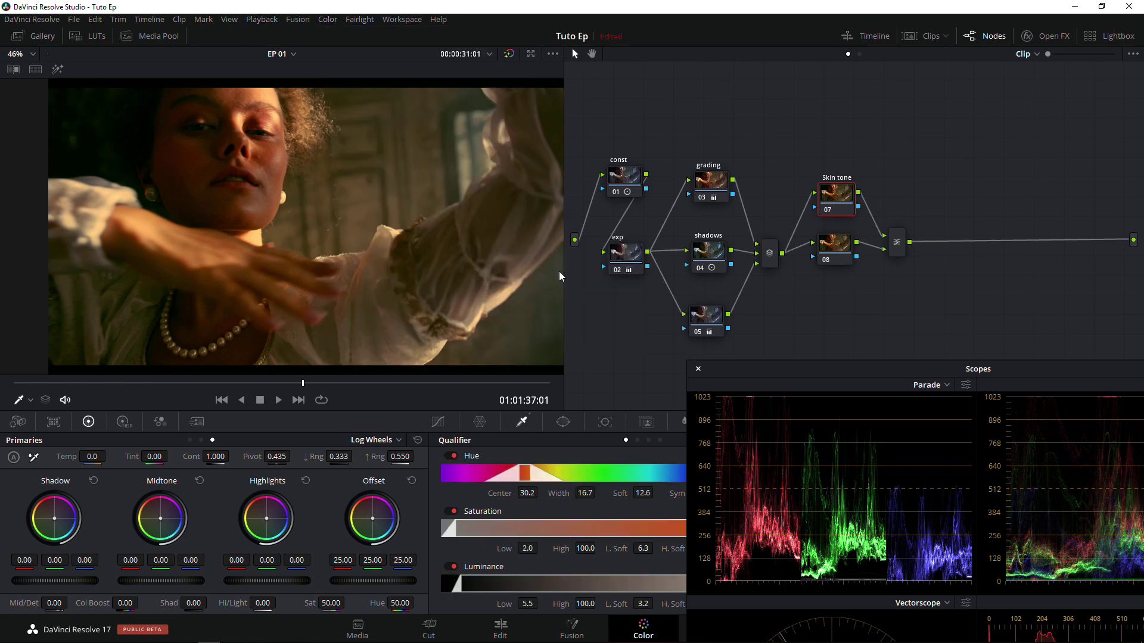
pyautogui.click(57, 69)
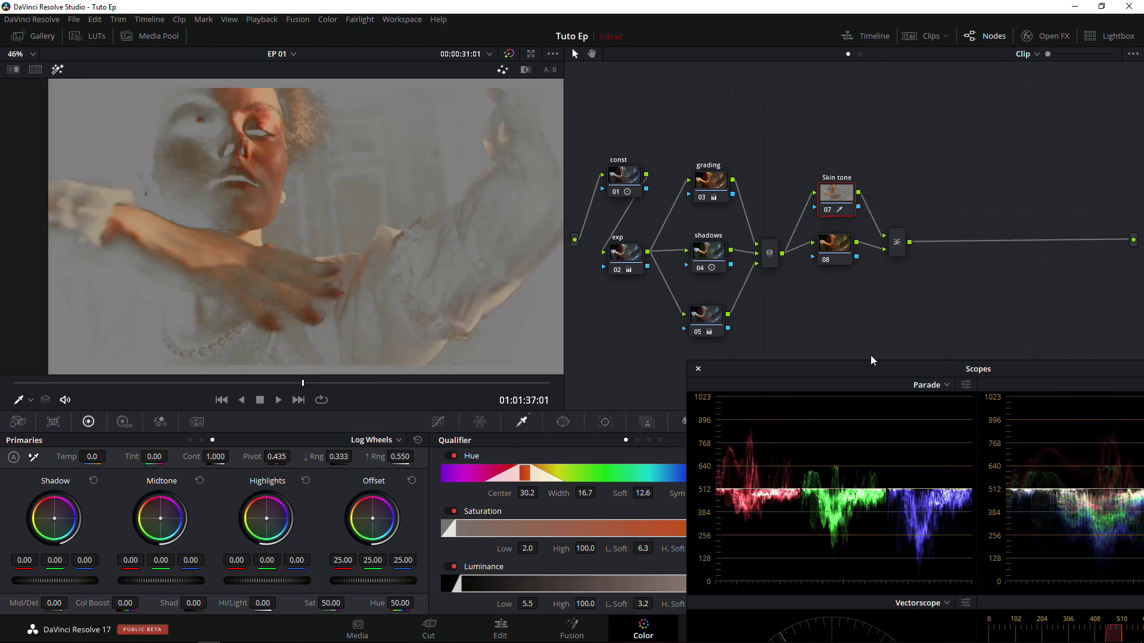
pyautogui.moveTo(849, 363); pyautogui.dragTo(823, 151)
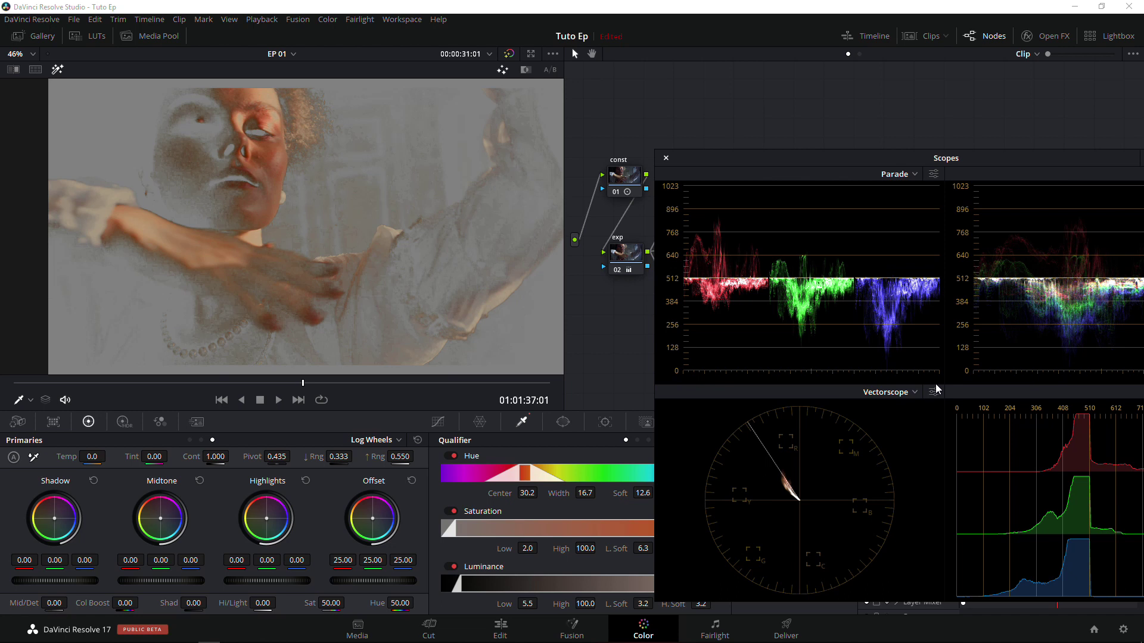
# Draw a closed six-point curve window around the woman's face on the Skin tone node
pyautogui.click(563, 422)
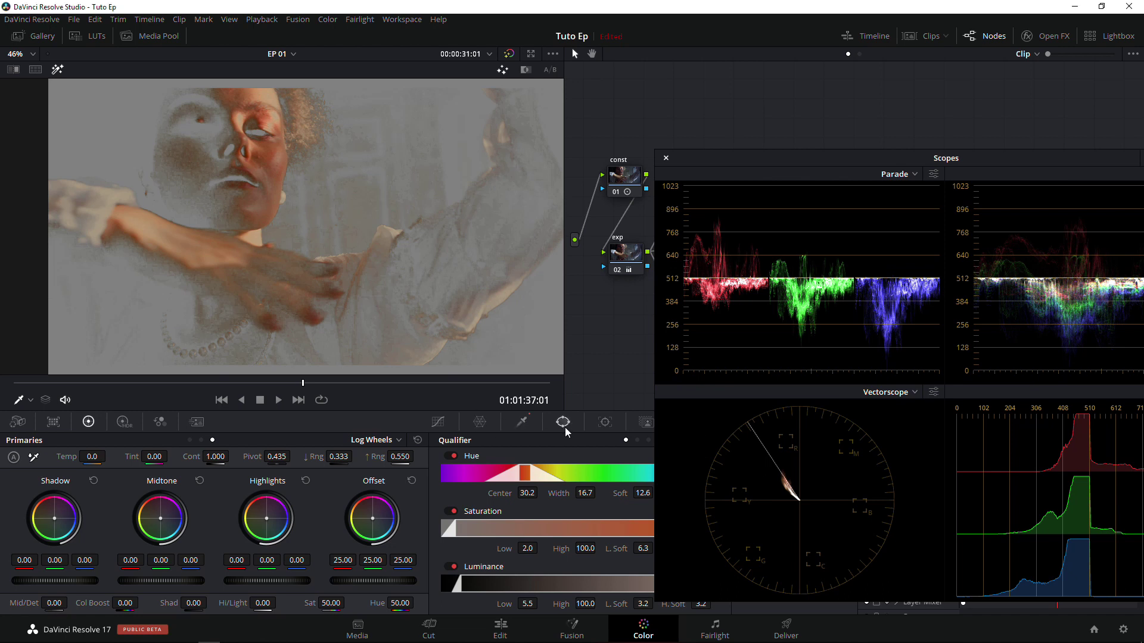
pyautogui.click(455, 580)
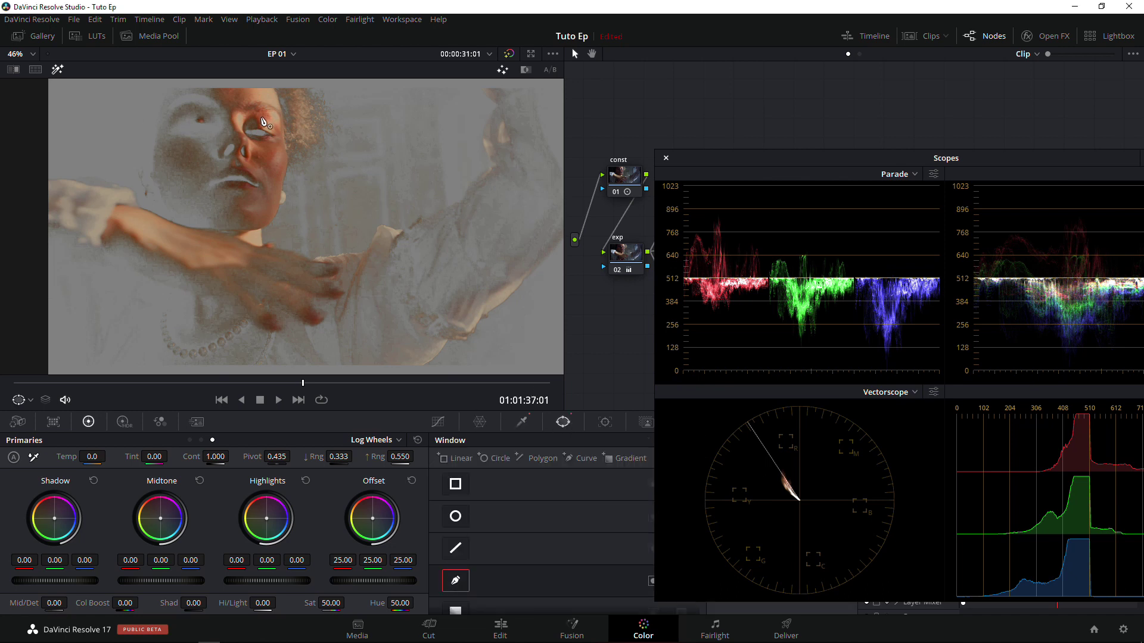
pyautogui.click(277, 92)
pyautogui.click(175, 91)
pyautogui.click(153, 162)
pyautogui.click(195, 222)
pyautogui.click(263, 229)
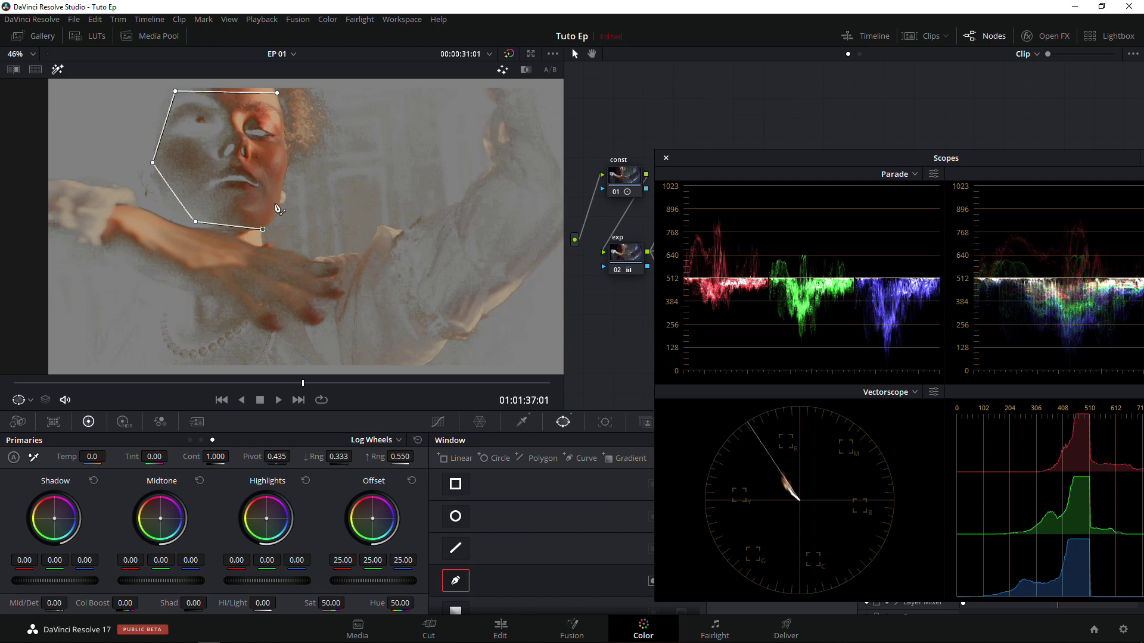
pyautogui.click(277, 92)
pyautogui.moveTo(269, 161); pyautogui.dragTo(296, 158)
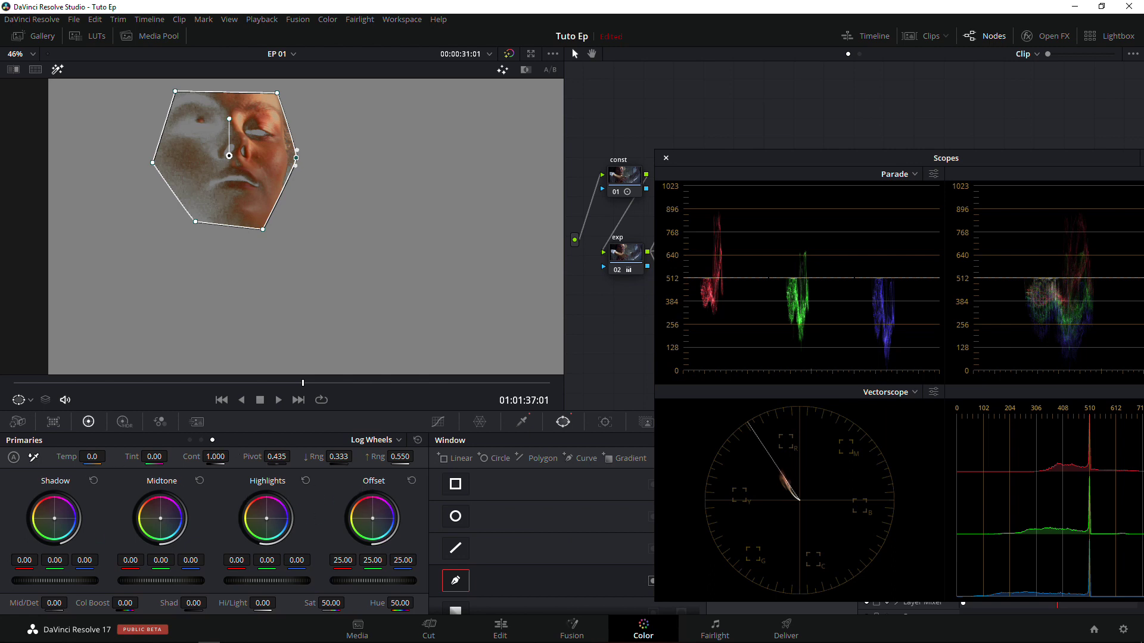
# Set the Skin tone node's Offset to 27.40, 24.18, 25.69, Highlights to -0.10, 0.02, 0.12 and saturation to 40.30, and close the scopes
pyautogui.moveTo(372, 519); pyautogui.dragTo(374, 518)
pyautogui.moveTo(267, 519); pyautogui.dragTo(267, 518)
pyautogui.click(57, 70)
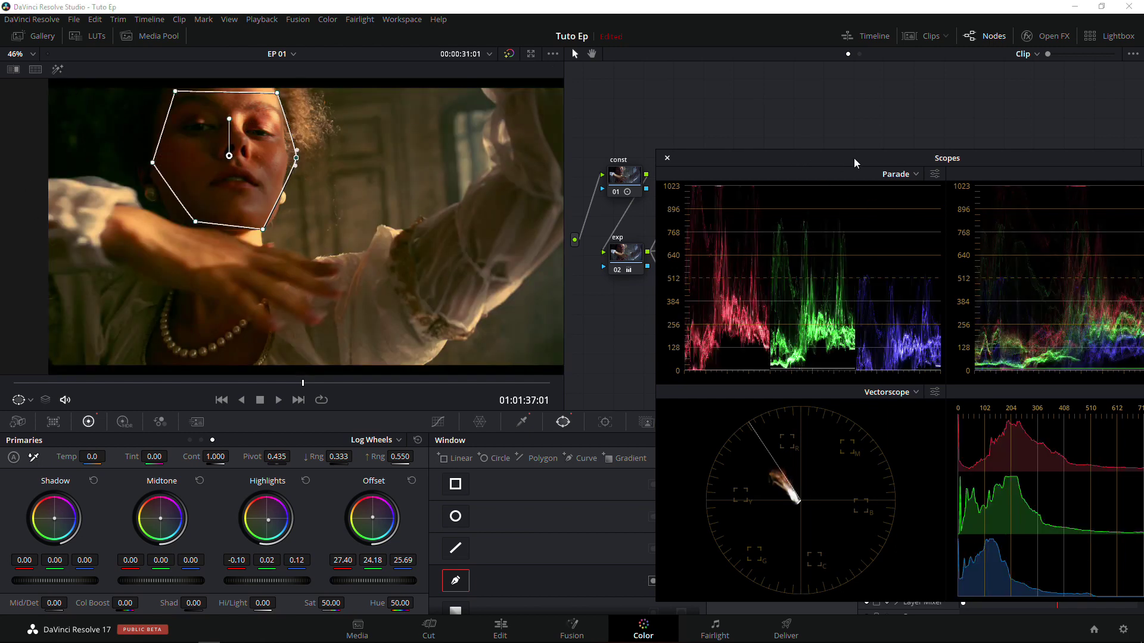
pyautogui.moveTo(846, 158); pyautogui.dragTo(805, 133)
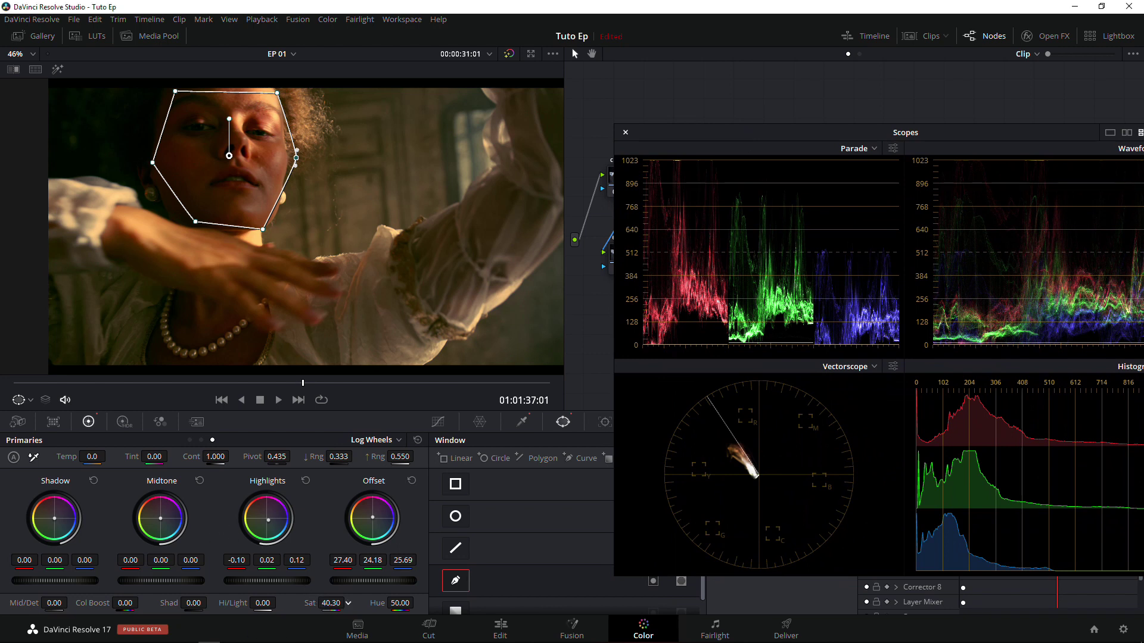
pyautogui.hotkey('ctrl', 'shift', 'w')
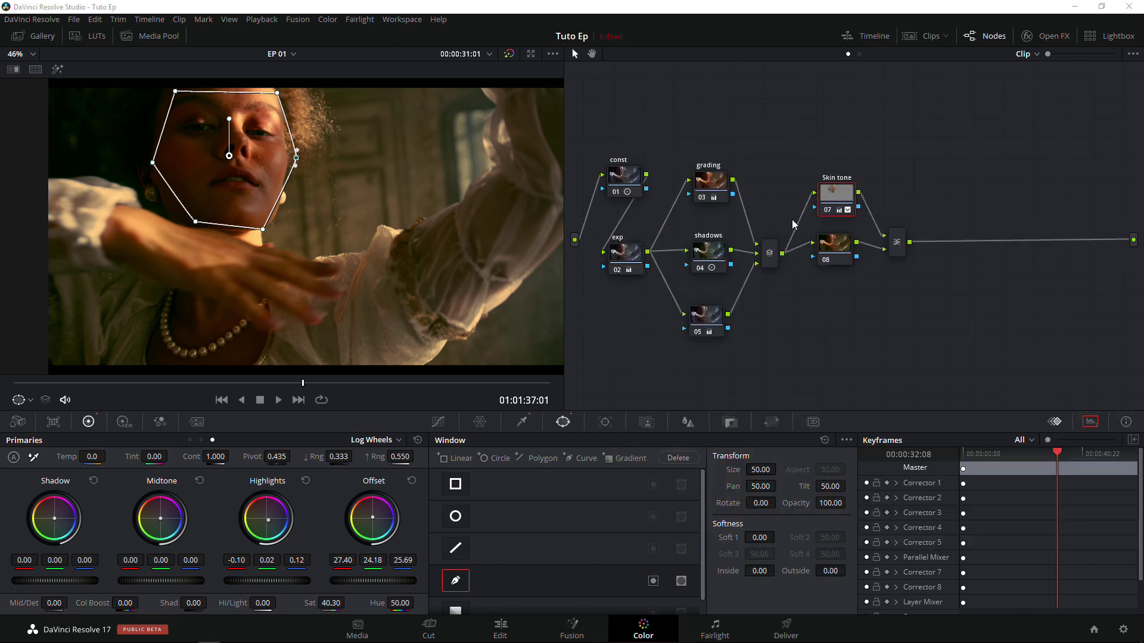
# Turn off the face window, and disable and re-enable the Skin tone node to compare the skin color
pyautogui.click(828, 209)
pyautogui.hotkey('ctrl', 'd')
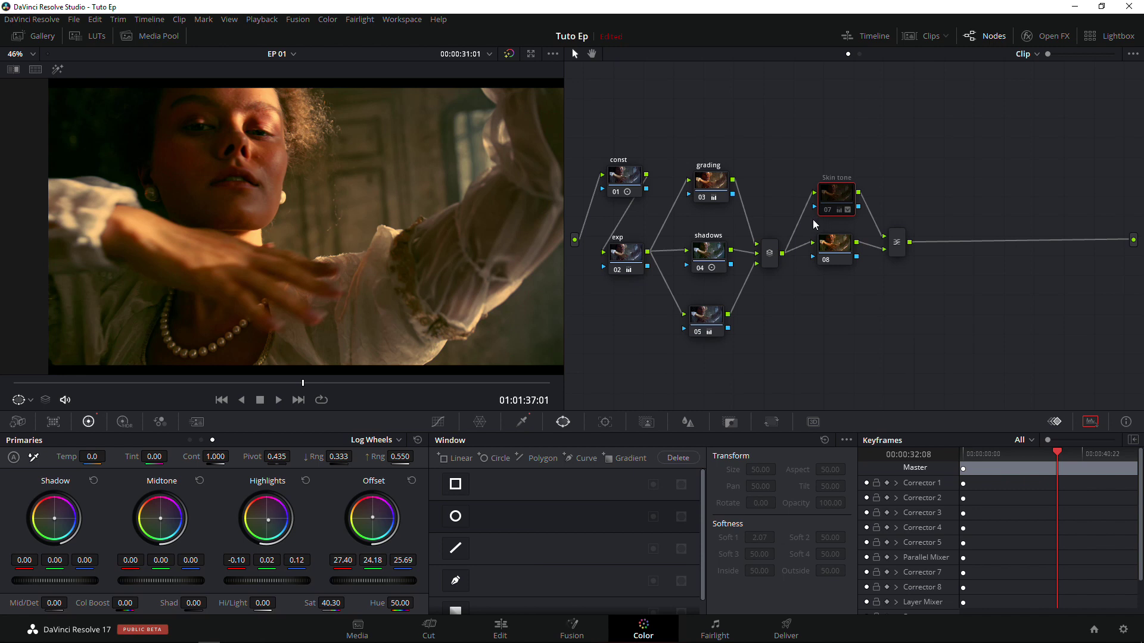
pyautogui.click(828, 209)
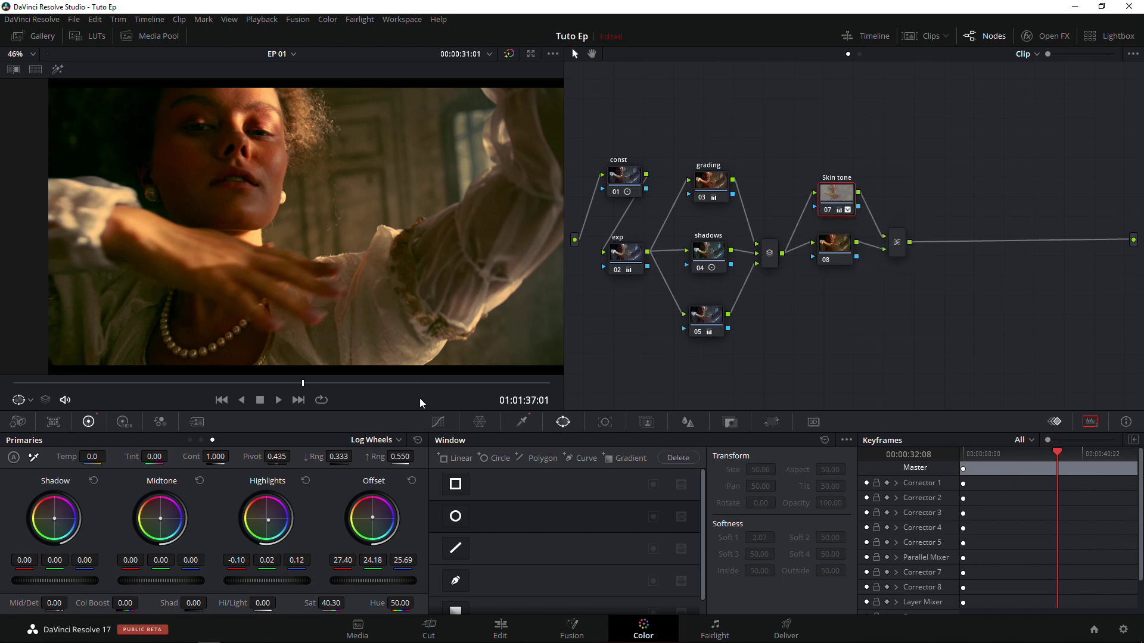
# At the wide shot at 00:00:16:05, lower node 08 and the layer mixer and add a serial node after the mixer
pyautogui.moveTo(384, 385); pyautogui.dragTo(433, 383)
pyautogui.moveTo(338, 382); pyautogui.dragTo(164, 389)
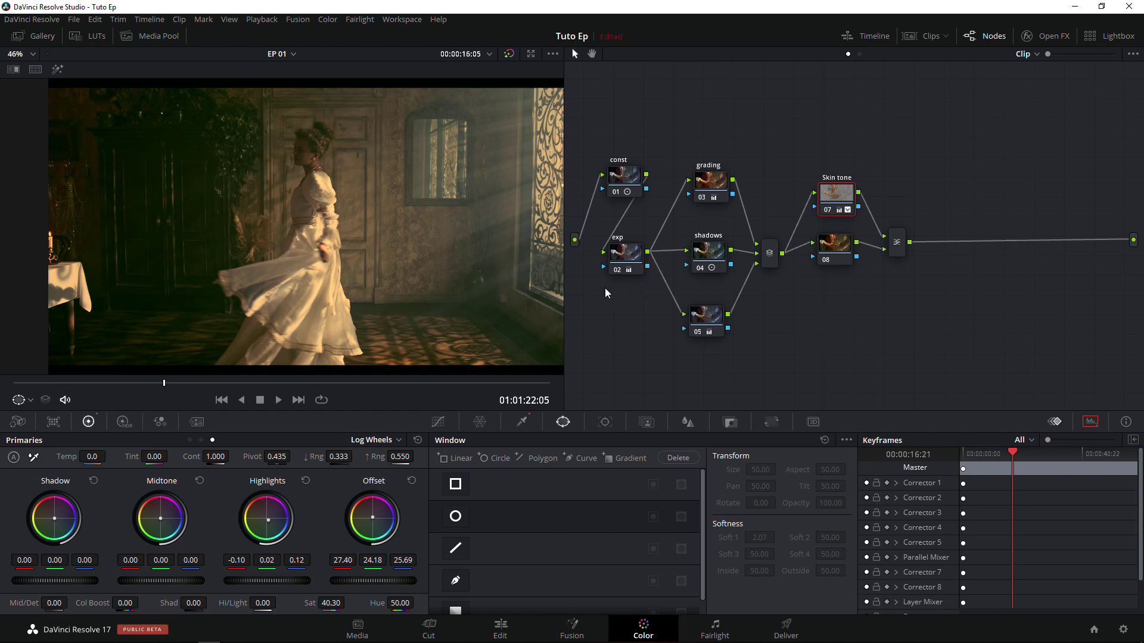
pyautogui.moveTo(823, 252); pyautogui.dragTo(827, 287)
pyautogui.click(897, 253)
pyautogui.moveTo(898, 260); pyautogui.dragTo(900, 273)
pyautogui.hotkey('alt', 's')
pyautogui.moveTo(971, 271); pyautogui.dragTo(952, 221)
# Add a parallel node below the new serial node, and space out these nodes and both adjacent mixers
pyautogui.rightClick(951, 221)
pyautogui.moveTo(1019, 276)
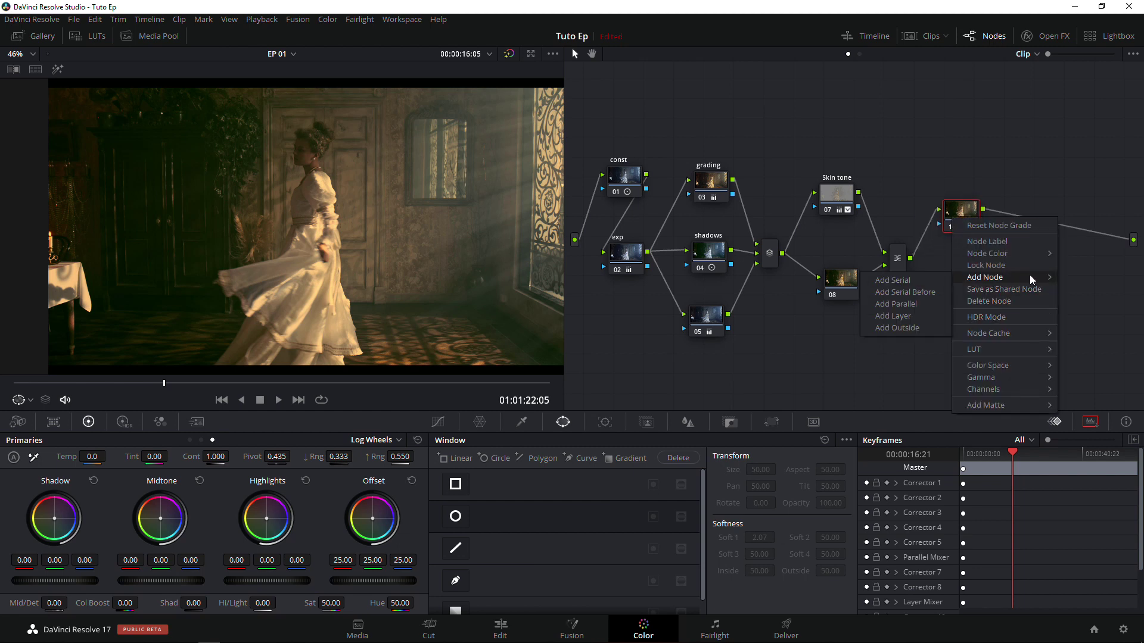
pyautogui.click(915, 304)
pyautogui.rightClick(972, 227)
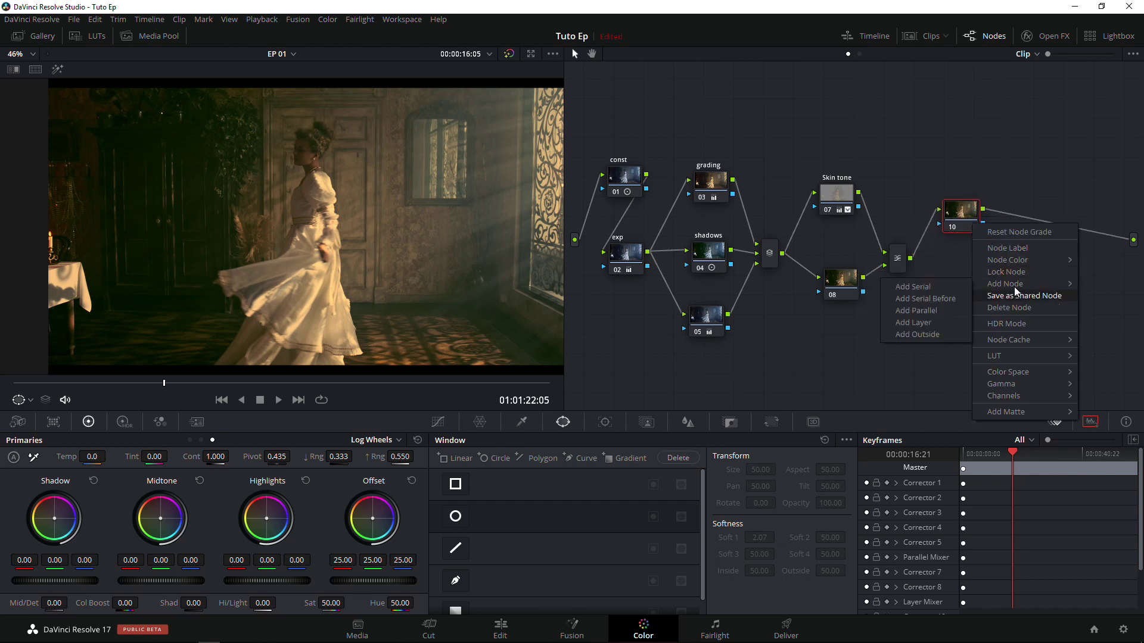
pyautogui.click(953, 290)
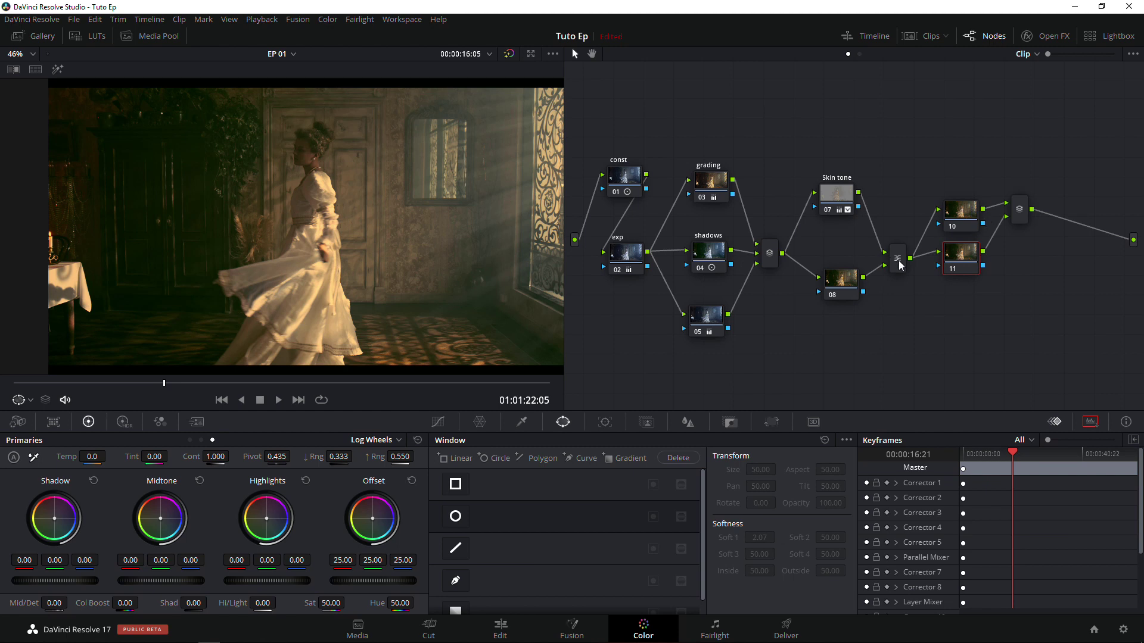
pyautogui.moveTo(899, 262); pyautogui.dragTo(866, 250)
pyautogui.click(1022, 218)
pyautogui.moveTo(950, 227); pyautogui.dragTo(951, 217)
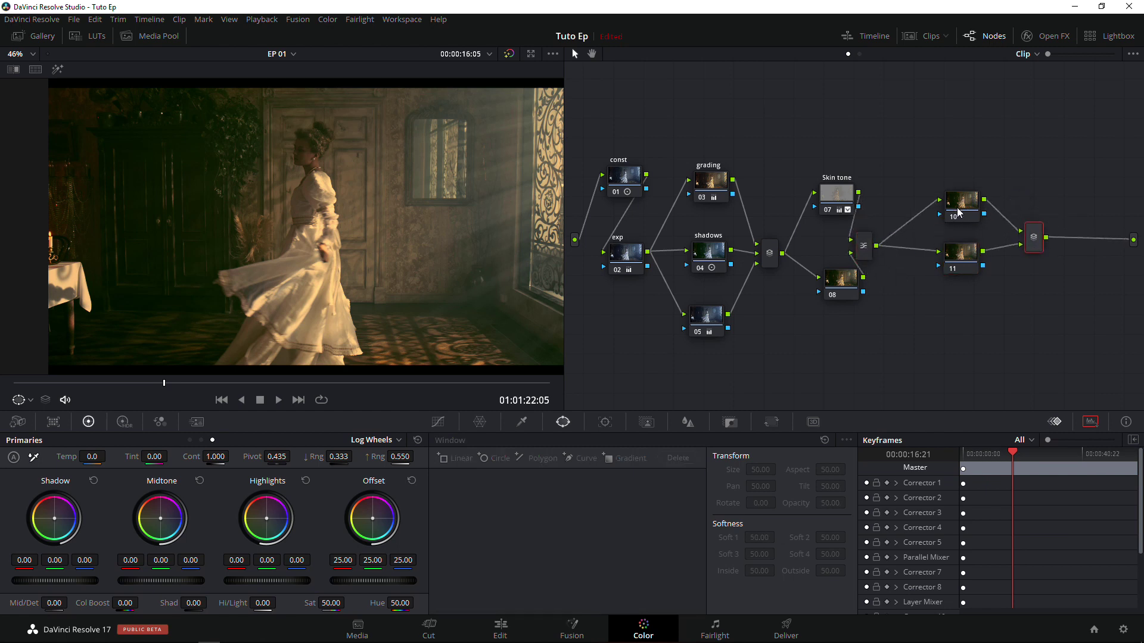
# Label the upper parallel node 10 "rays"
pyautogui.rightClick(961, 207)
pyautogui.click(999, 229)
pyautogui.click(975, 205)
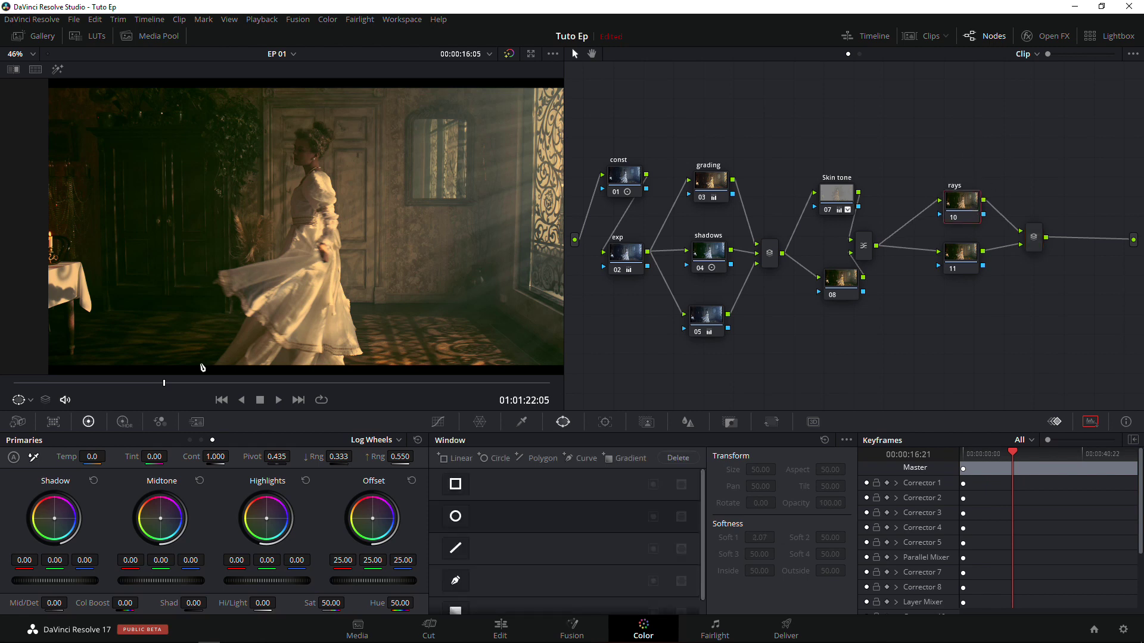
# At 00:00:12:21, draw a closed curve window on the rays node around the light from the lattice window, and raise its upper outer corner slightly
pyautogui.click(217, 383)
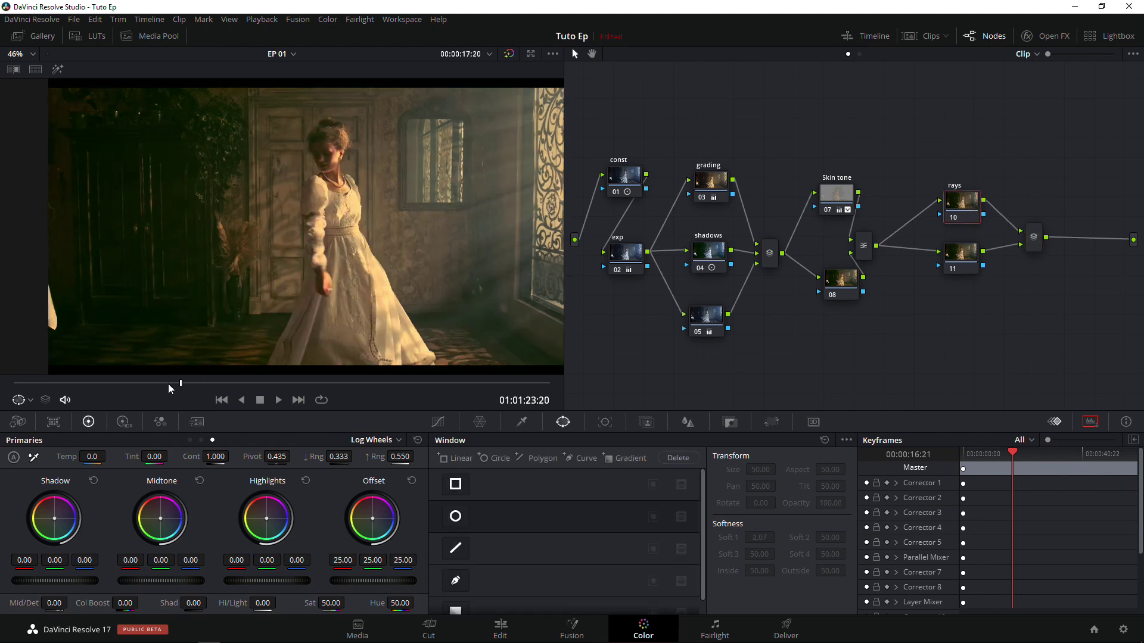
pyautogui.click(133, 383)
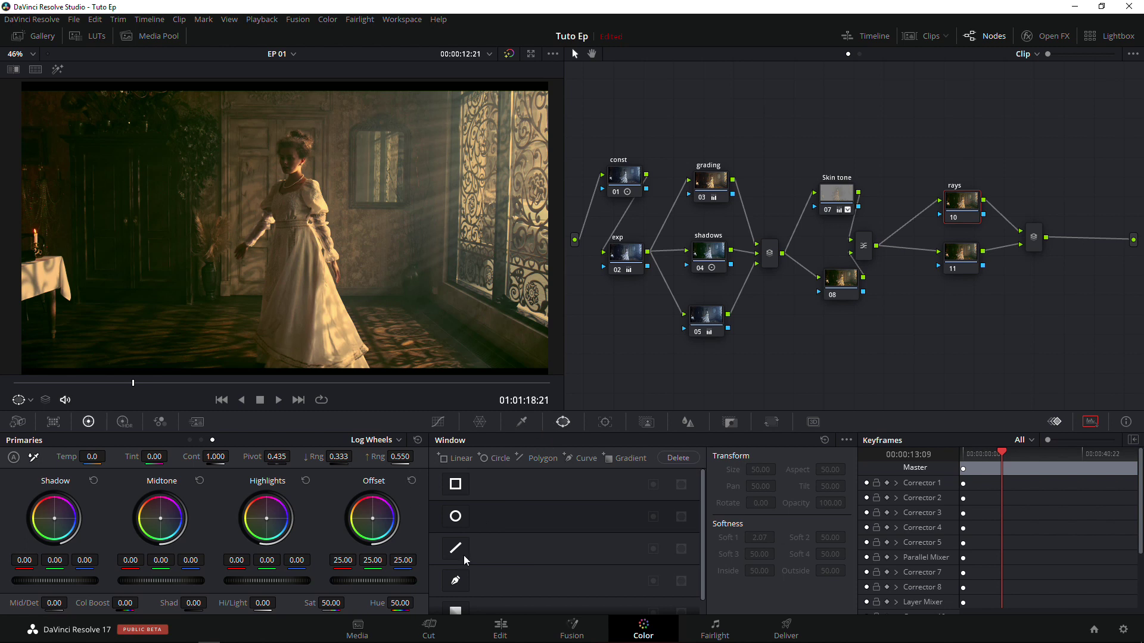
pyautogui.click(456, 580)
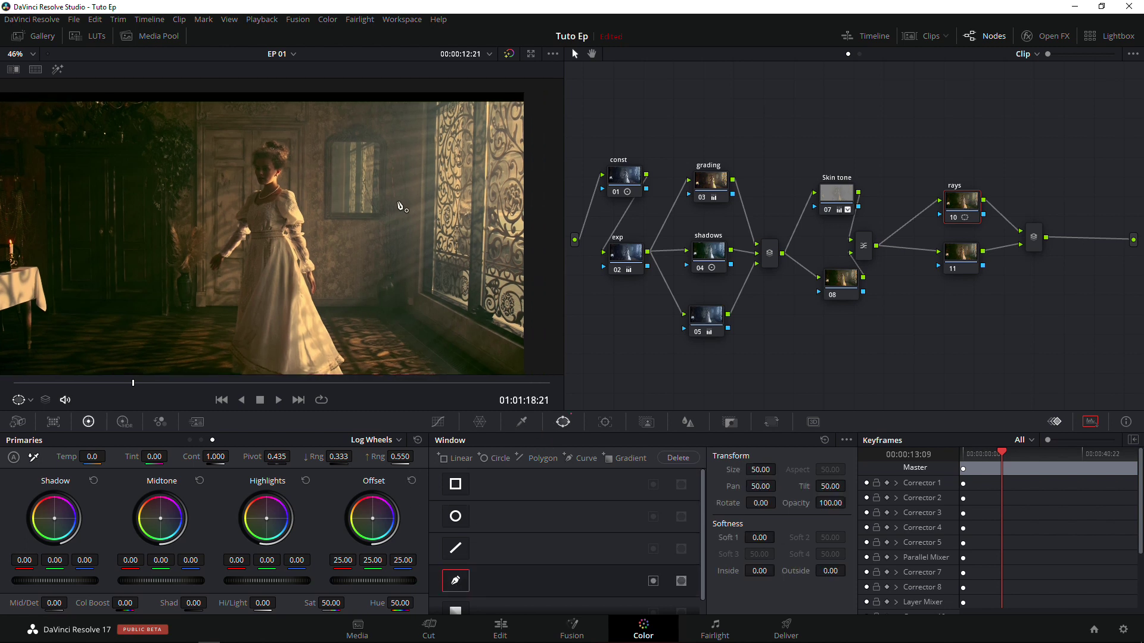
pyautogui.click(507, 86)
pyautogui.click(253, 172)
pyautogui.click(284, 281)
pyautogui.click(323, 368)
pyautogui.click(531, 363)
pyautogui.moveTo(525, 179); pyautogui.dragTo(469, 239)
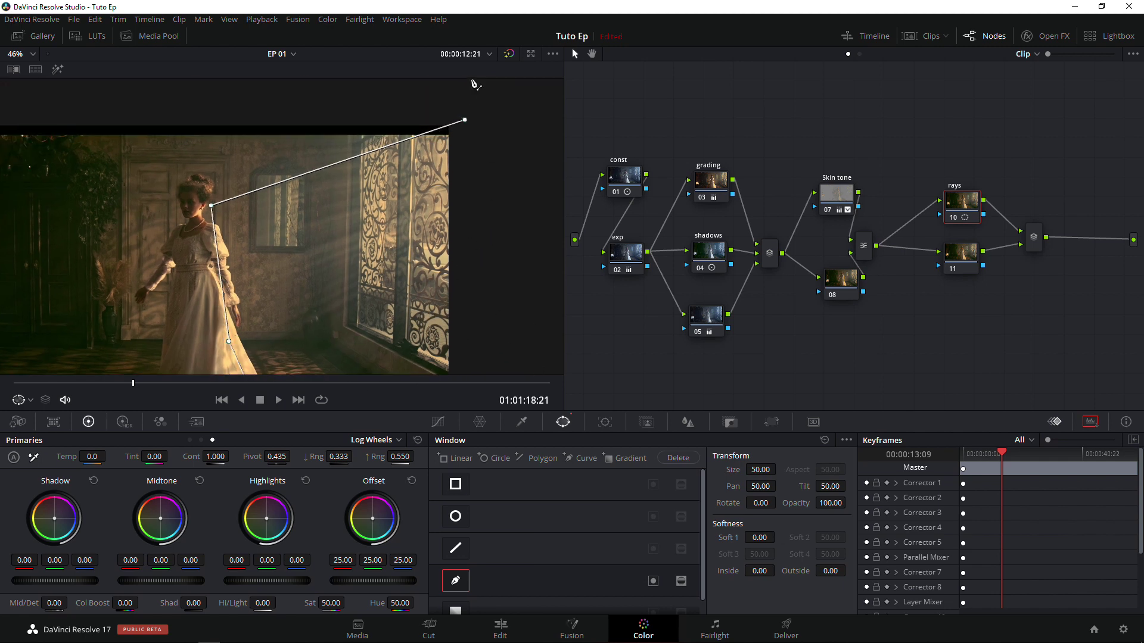
pyautogui.click(466, 120)
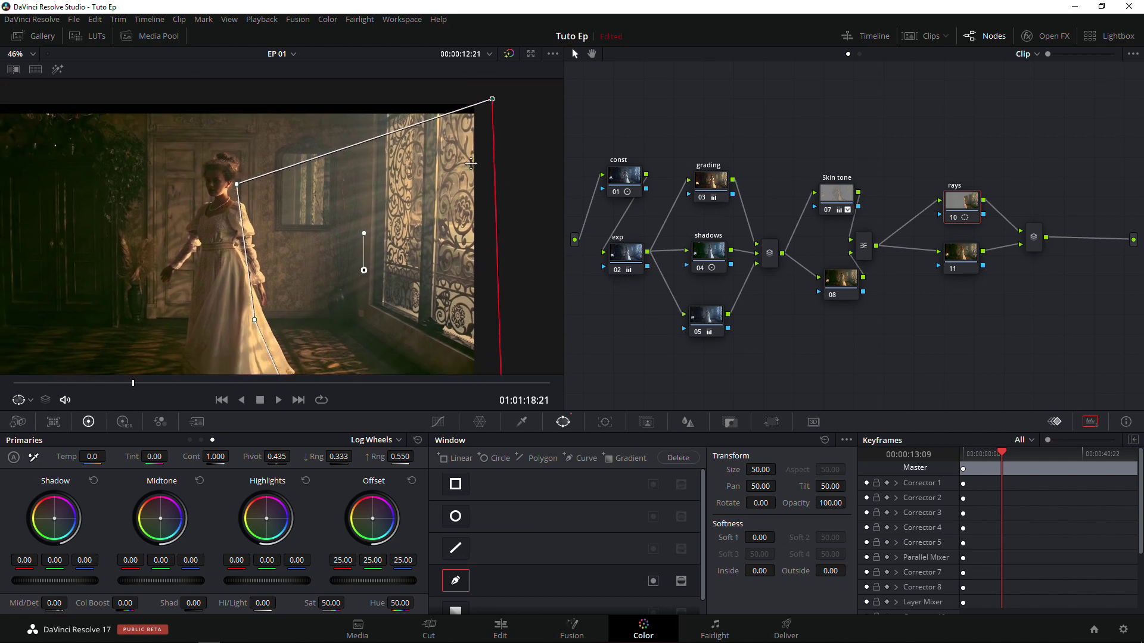
pyautogui.moveTo(492, 100); pyautogui.dragTo(492, 93)
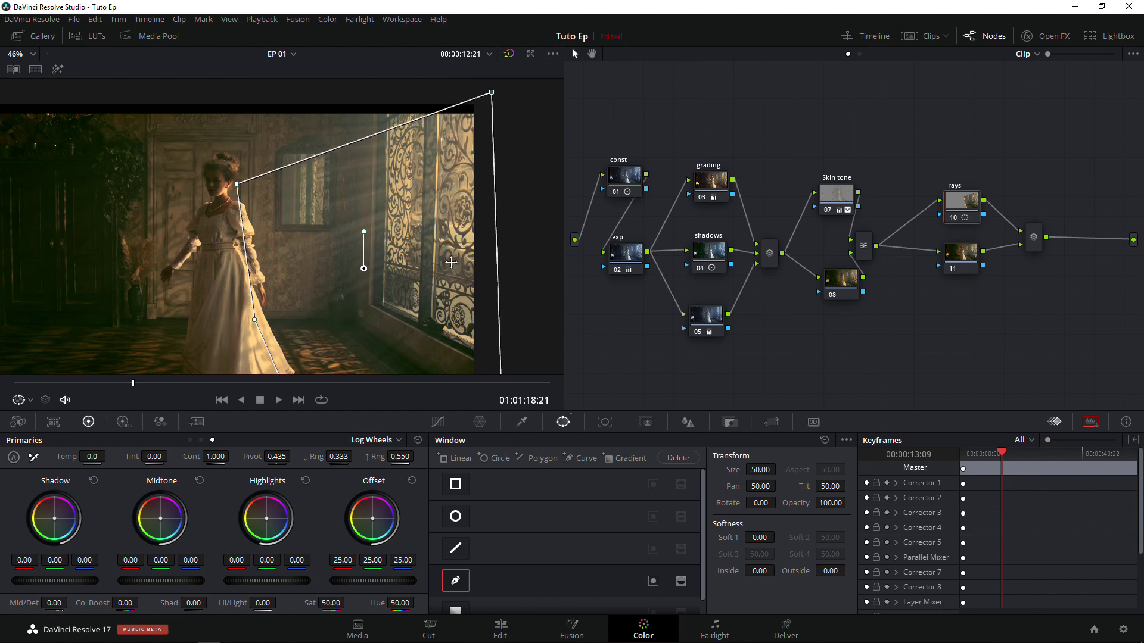
# On the rays node, set Gain to 1.36, 1.41, 1.35, 1.24, Hi/Light to -36.00 and the window's Soft 1 to 9.14
pyautogui.moveTo(447, 261); pyautogui.dragTo(447, 247)
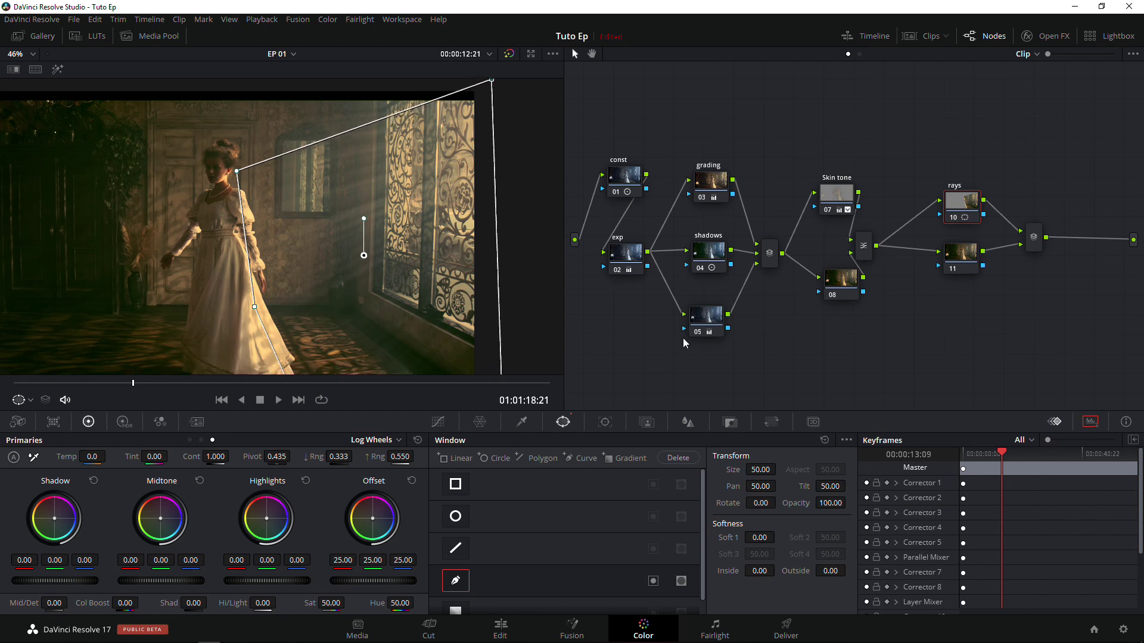
pyautogui.click(201, 440)
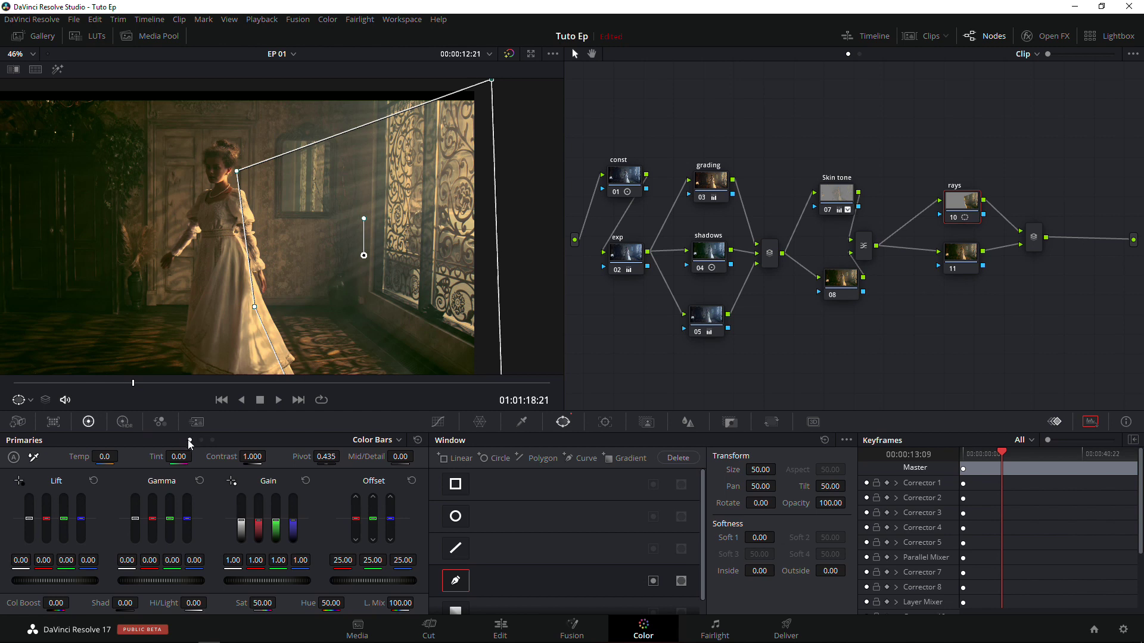
pyautogui.click(190, 441)
pyautogui.moveTo(266, 580); pyautogui.dragTo(287, 581)
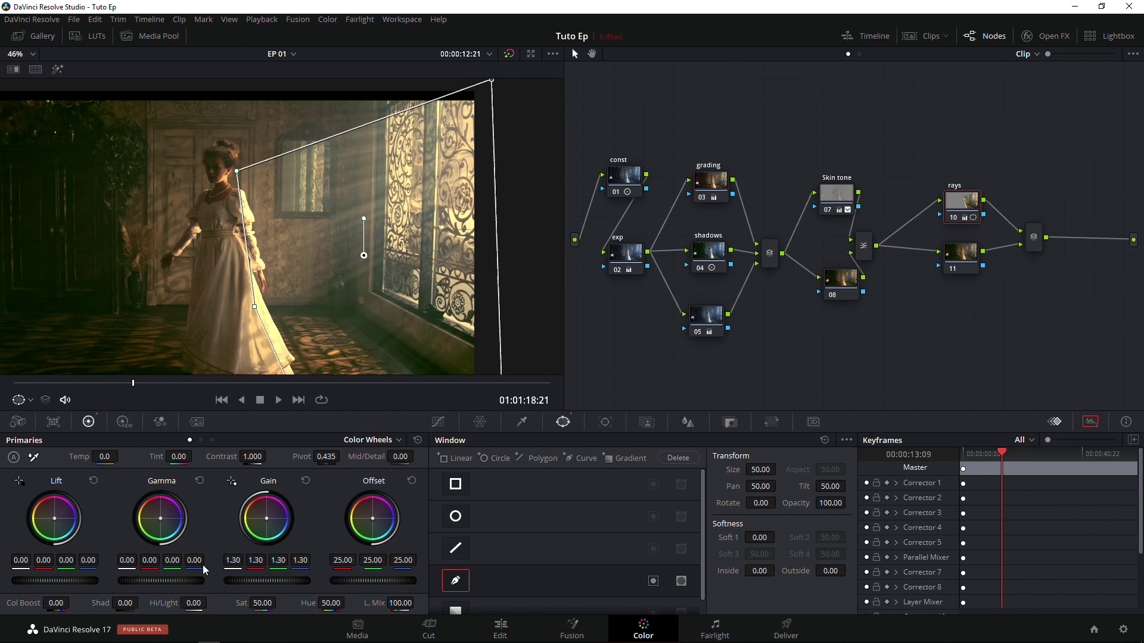
pyautogui.moveTo(192, 604); pyautogui.dragTo(180, 603)
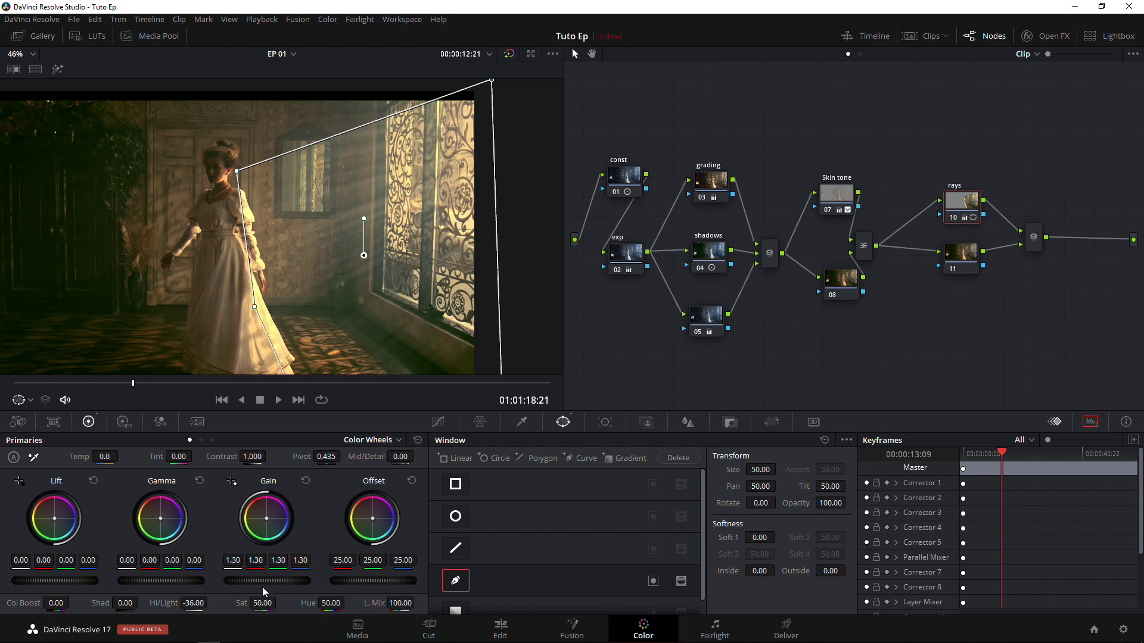
pyautogui.moveTo(266, 581); pyautogui.dragTo(272, 581)
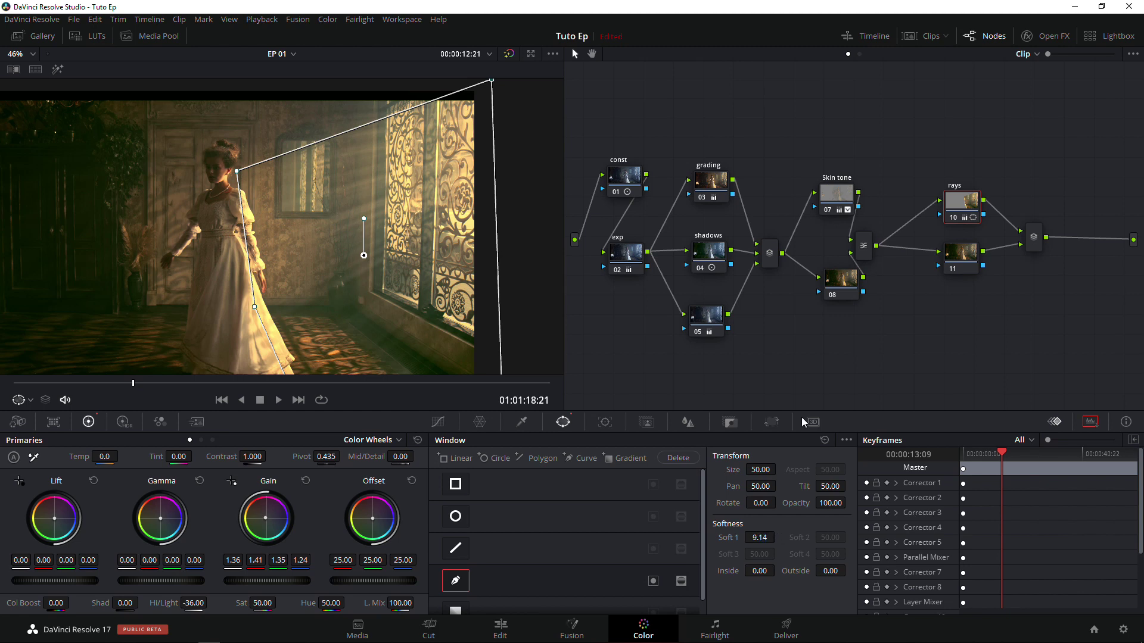
# At the close-up at 00:00:33:17, toggle the rays node off and on to compare its effect
pyautogui.click(337, 383)
pyautogui.moveTo(337, 382); pyautogui.dragTo(328, 381)
pyautogui.moveTo(317, 238); pyautogui.dragTo(284, 224)
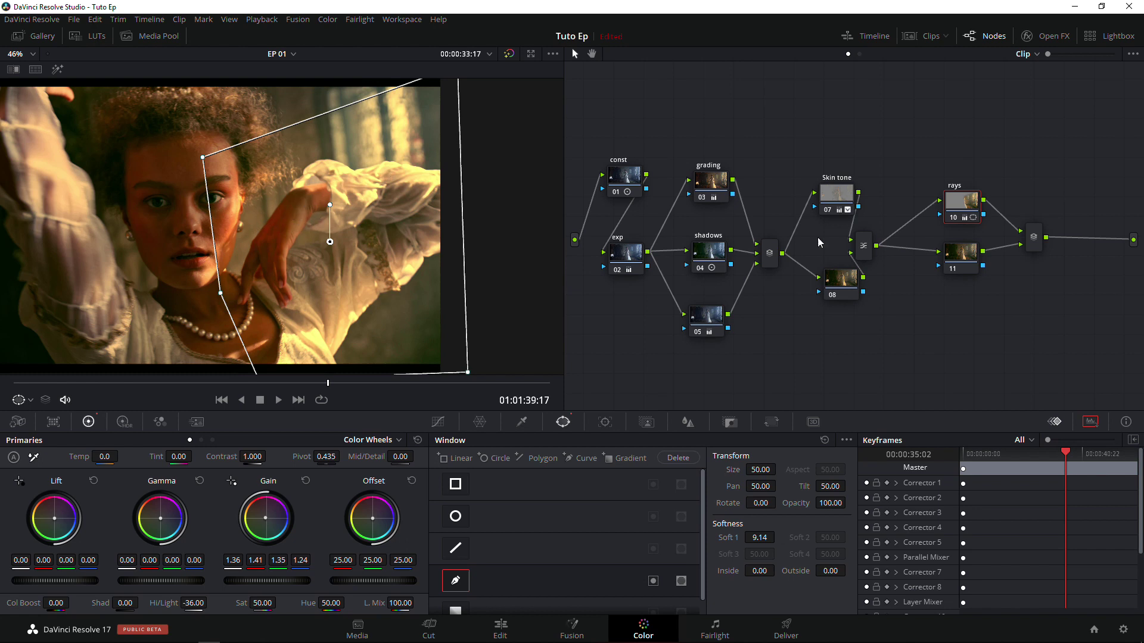
pyautogui.click(953, 218)
pyautogui.click(954, 218)
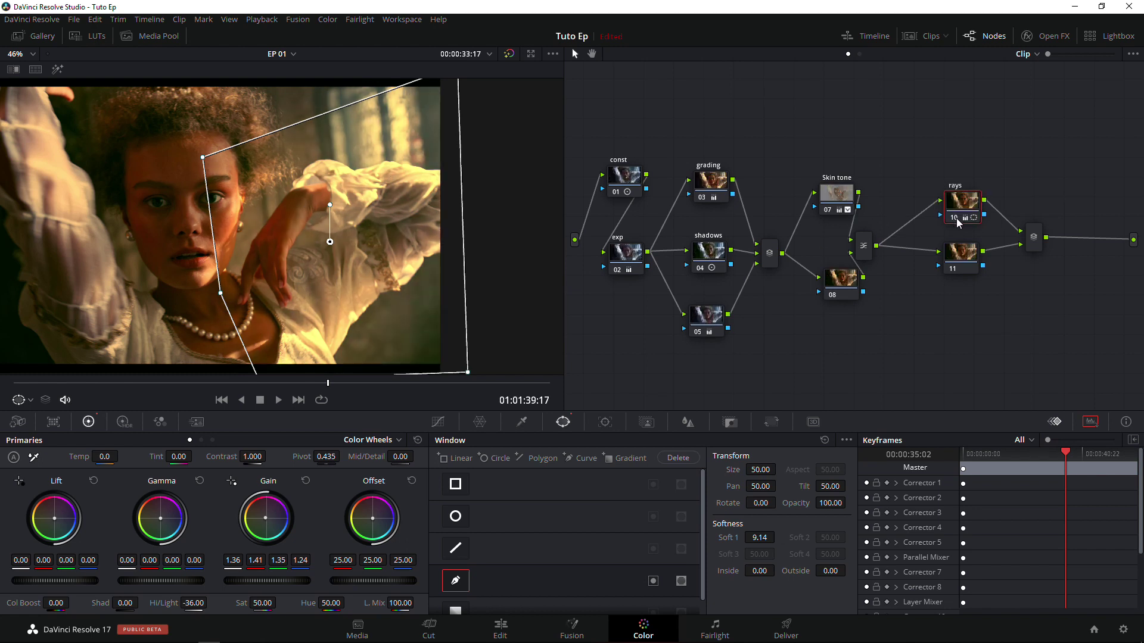
pyautogui.click(952, 219)
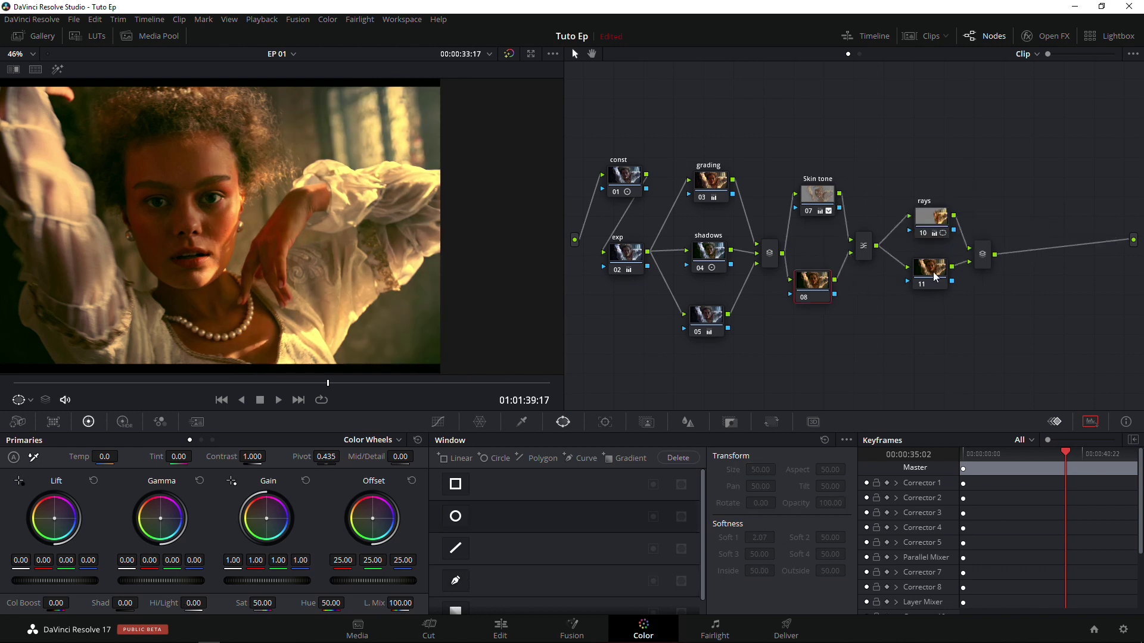
# Move the Skin tone, 08, rays, 11 and final mixer nodes into a tighter layout, and go to 00:00:18:18
pyautogui.moveTo(933, 265); pyautogui.dragTo(930, 282)
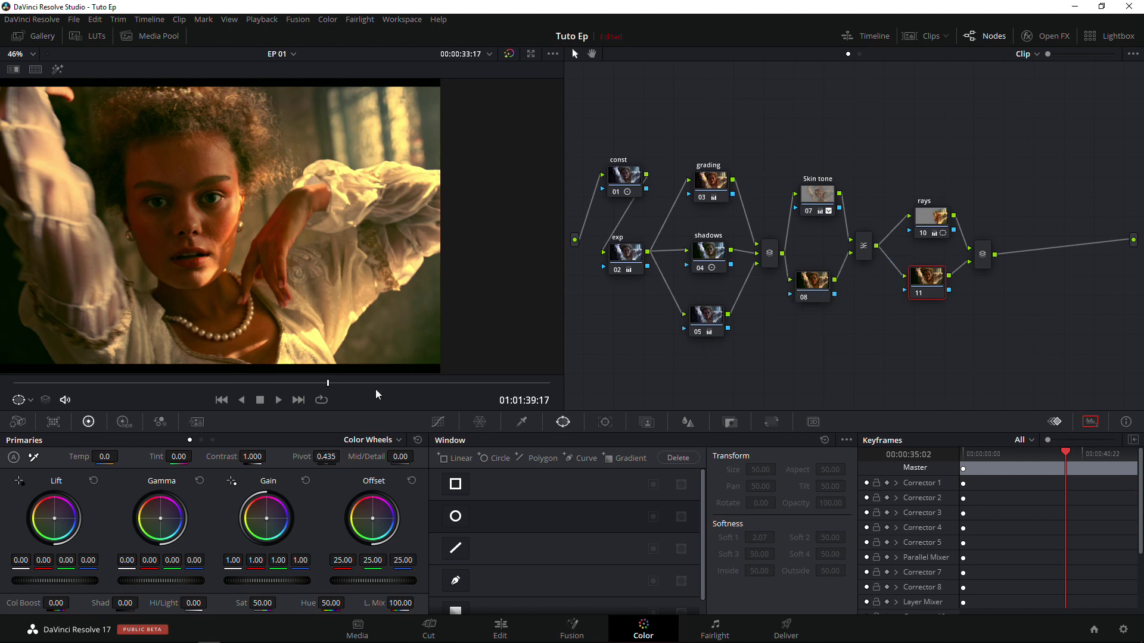
pyautogui.moveTo(198, 386); pyautogui.dragTo(189, 385)
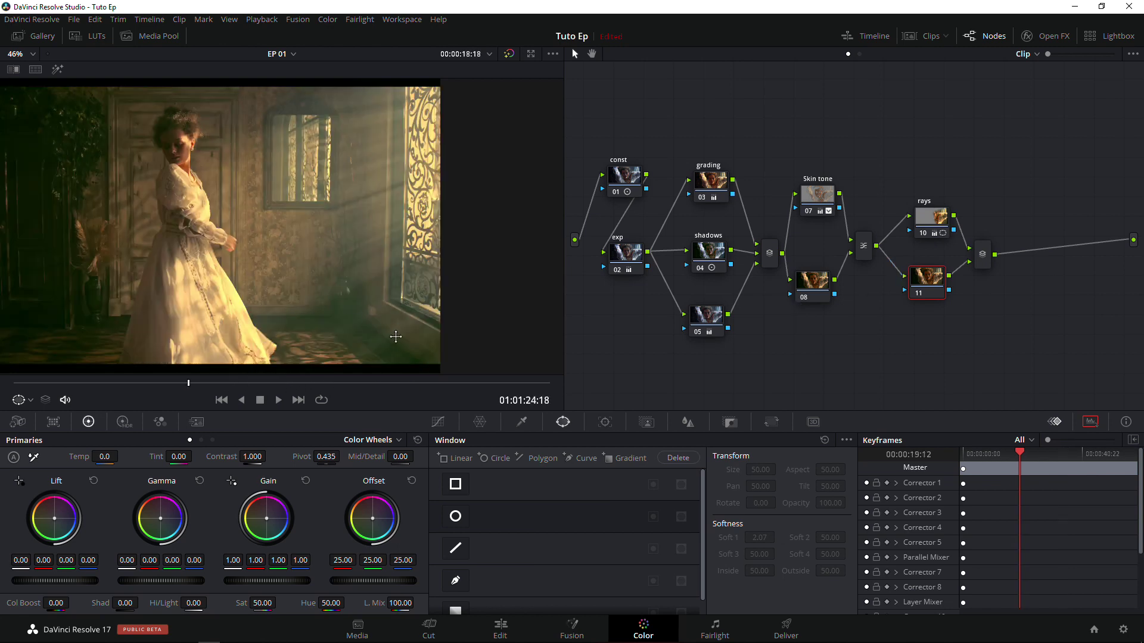
pyautogui.moveTo(923, 224); pyautogui.dragTo(929, 213)
pyautogui.moveTo(927, 279); pyautogui.dragTo(926, 270)
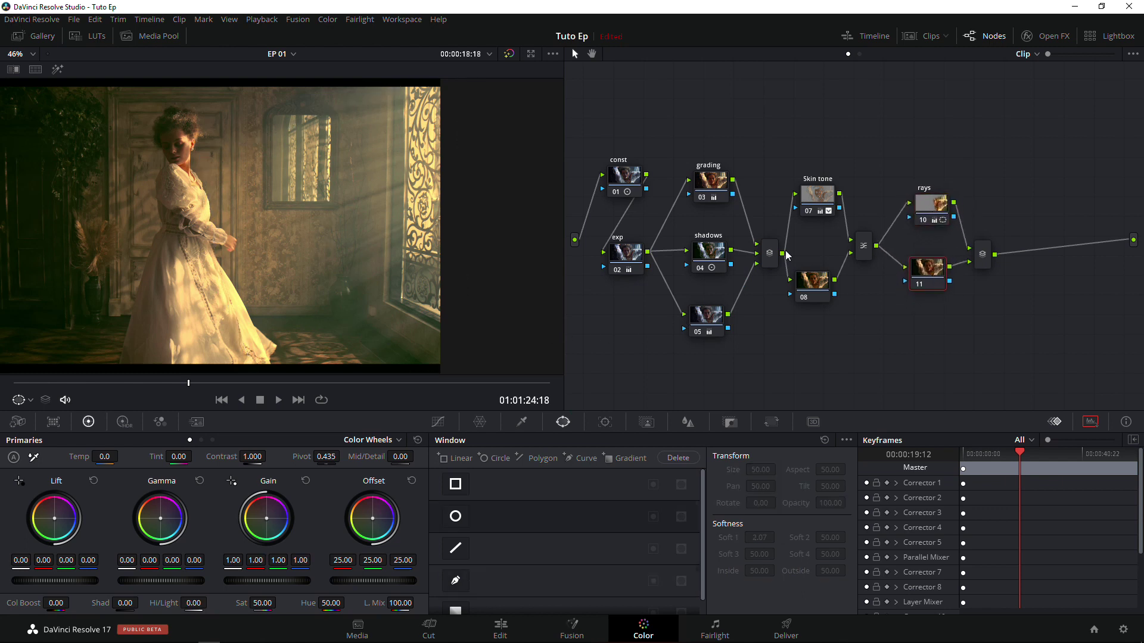
pyautogui.moveTo(316, 271); pyautogui.dragTo(341, 265)
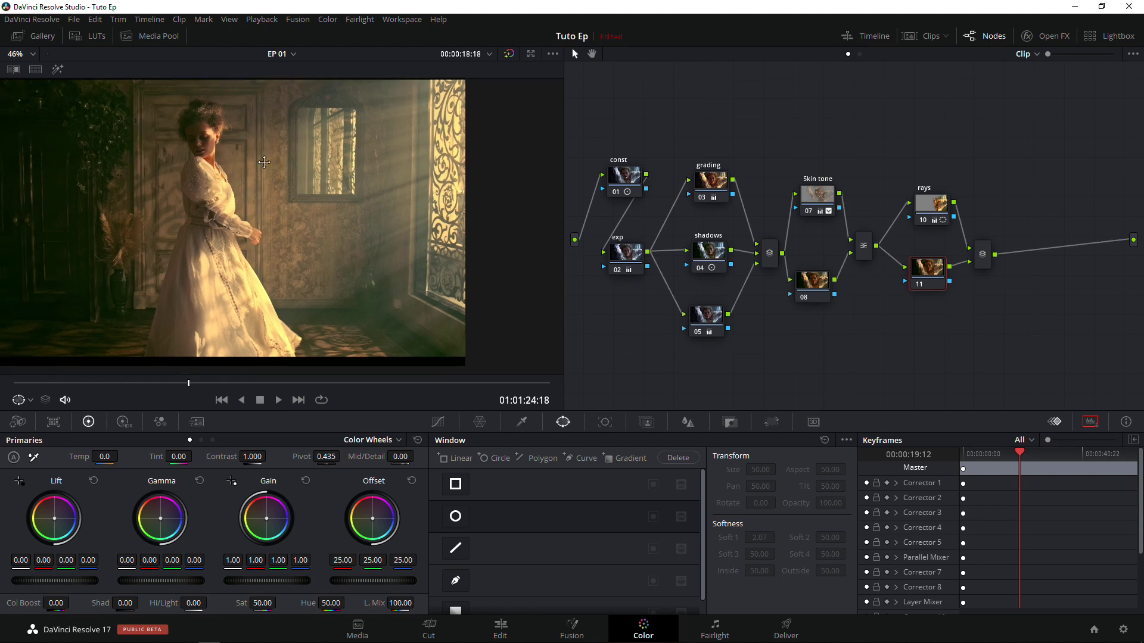
# Add a circle window on node 11 around the woman, stretched into a tall ellipse with size 53.73 and aspect 32.10
pyautogui.click(448, 522)
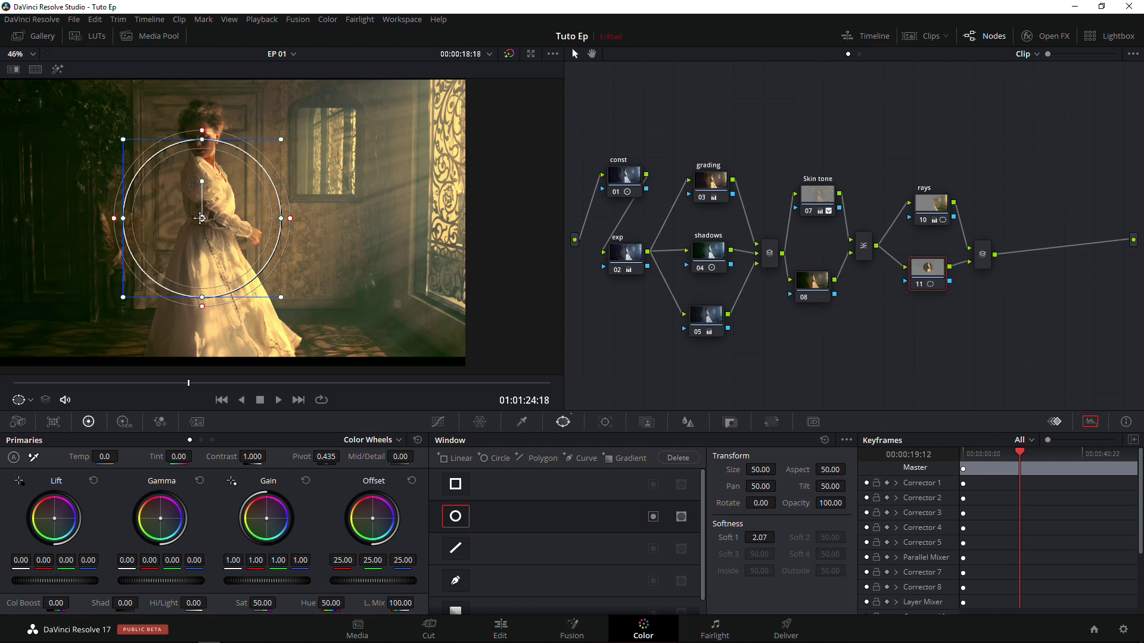
pyautogui.moveTo(202, 313); pyautogui.dragTo(202, 369)
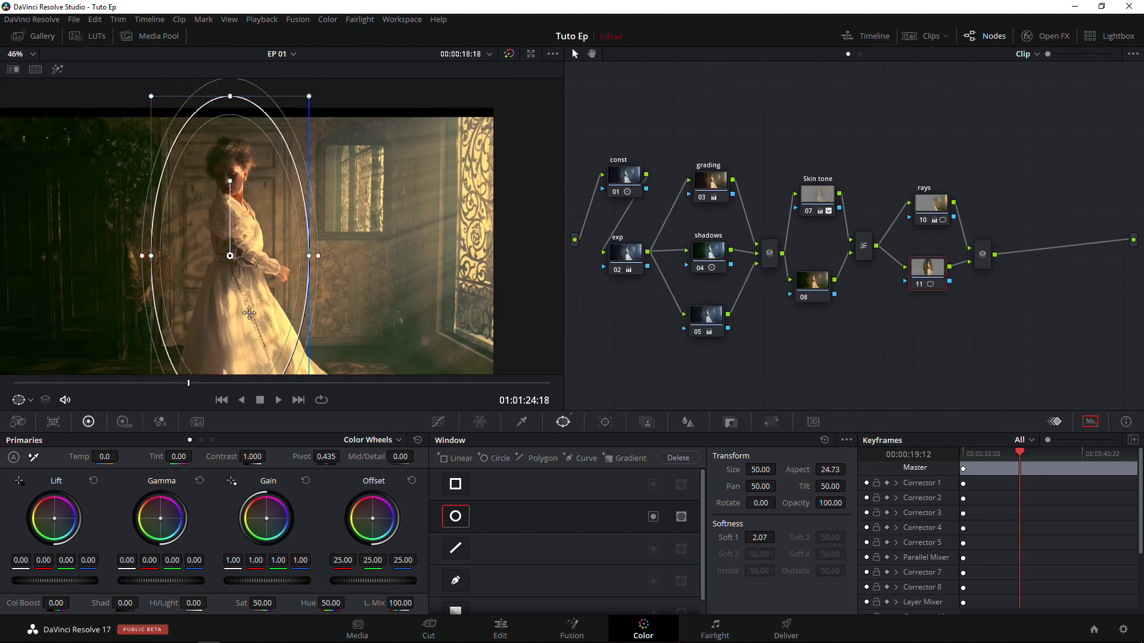
pyautogui.moveTo(313, 257); pyautogui.dragTo(332, 256)
pyautogui.moveTo(250, 260); pyautogui.dragTo(225, 193)
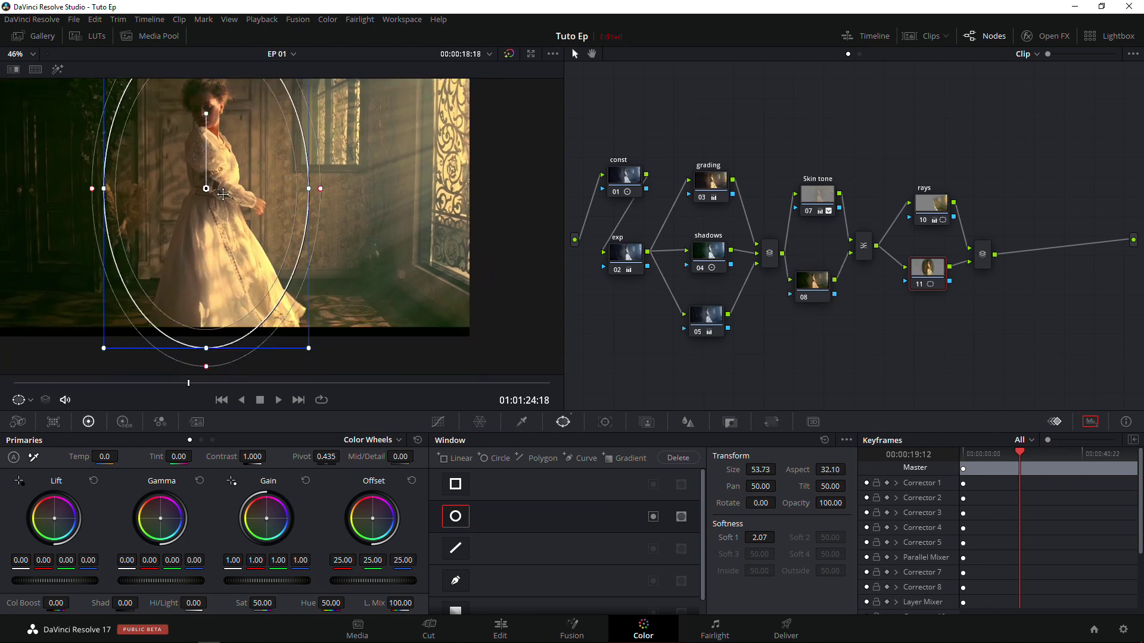
# Lower node 11's Gain to 0.59, invert its circle window and widen the softness to 9.21
pyautogui.moveTo(270, 582); pyautogui.dragTo(217, 581)
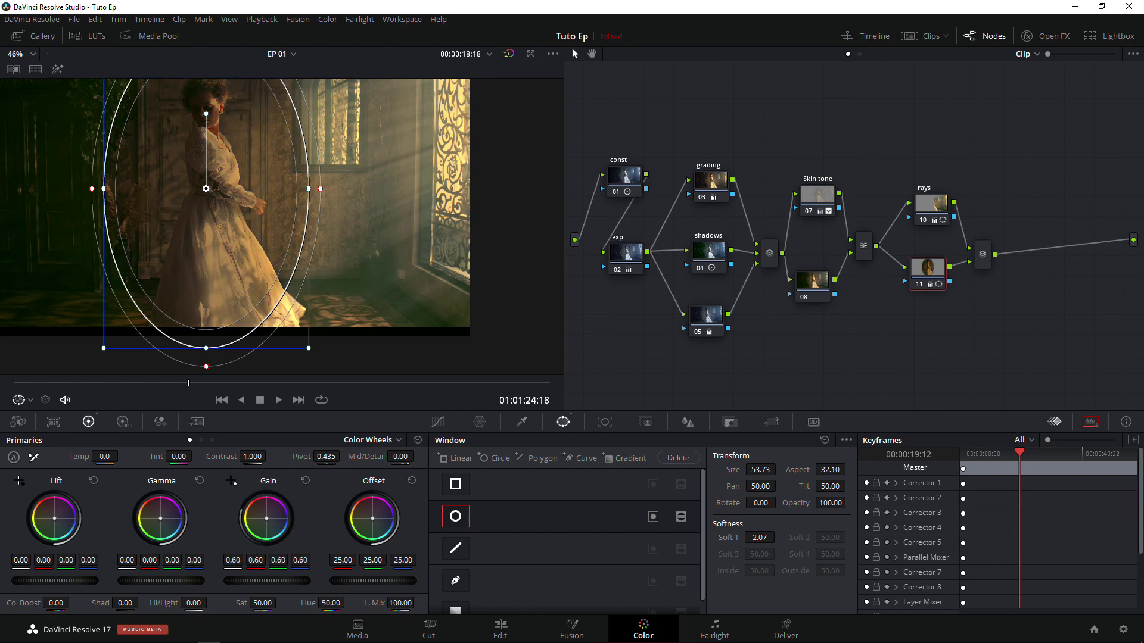
pyautogui.click(652, 516)
pyautogui.moveTo(322, 189); pyautogui.dragTo(416, 247)
pyautogui.moveTo(302, 216); pyautogui.dragTo(363, 189)
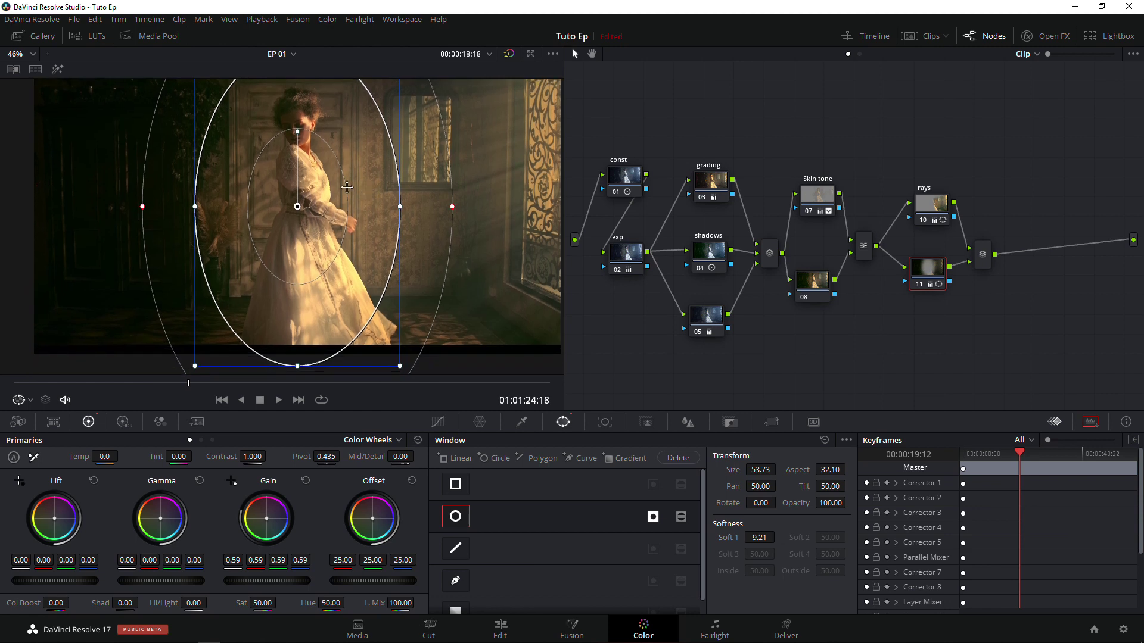
# Wipe the shot against the reference still and rebalance the grading node's gain toward a less yellow tone
pyautogui.click(13, 69)
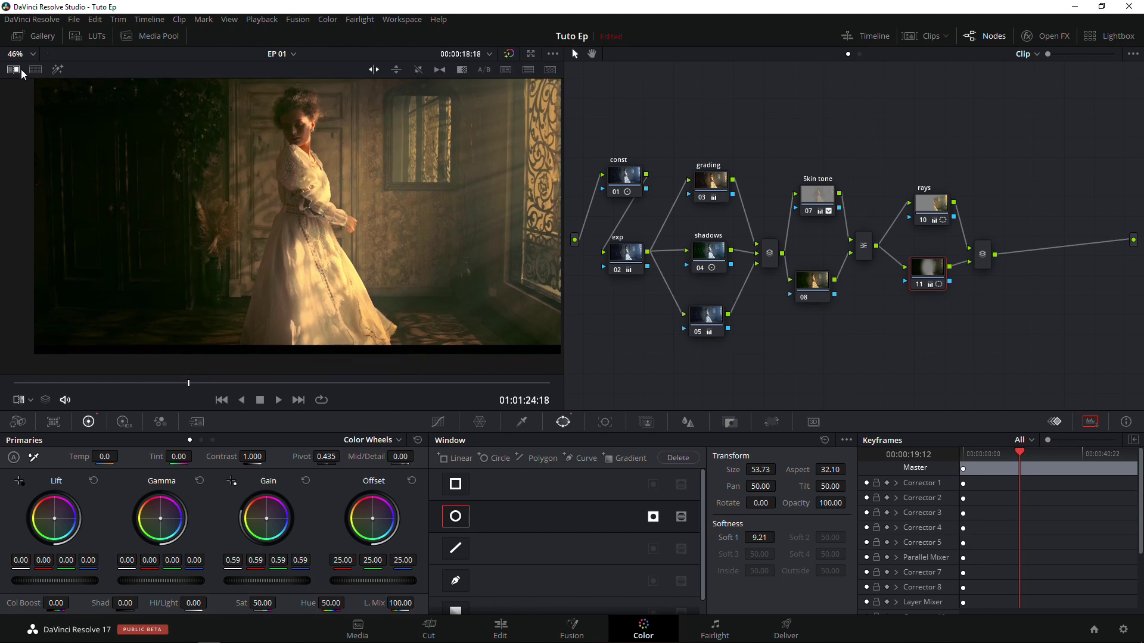
pyautogui.moveTo(291, 267); pyautogui.dragTo(300, 266)
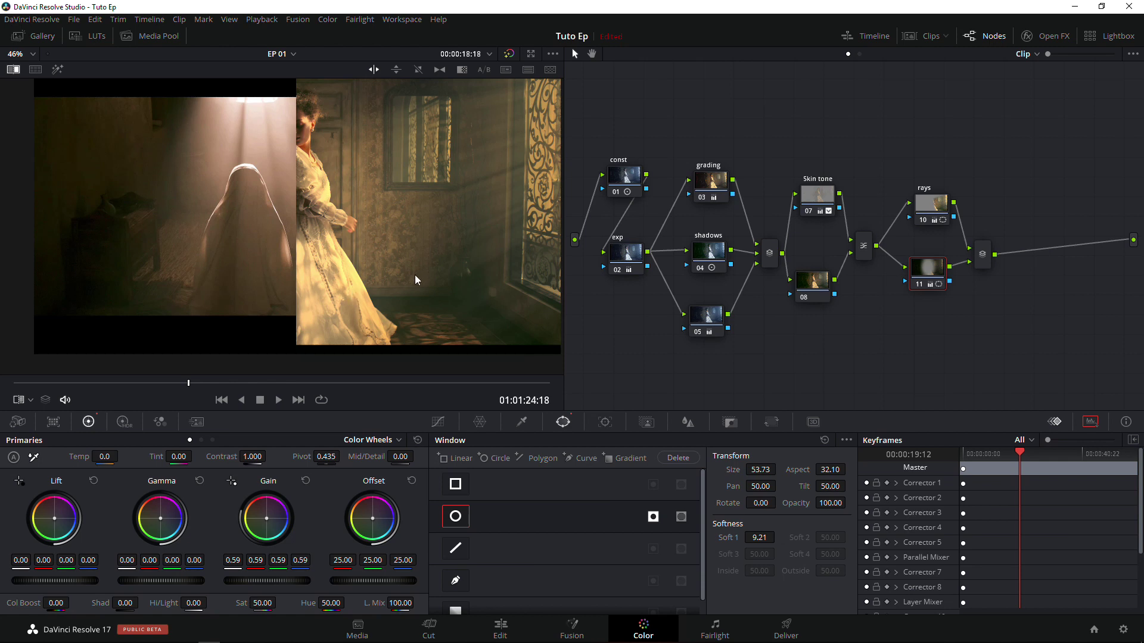
pyautogui.moveTo(714, 181); pyautogui.dragTo(714, 175)
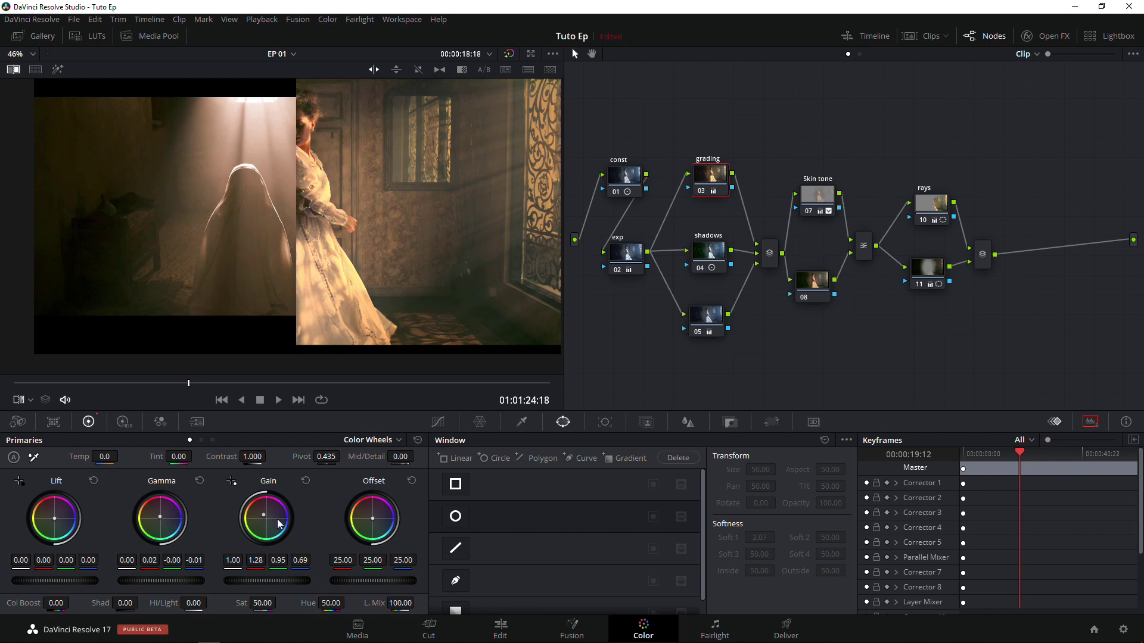
pyautogui.click(934, 269)
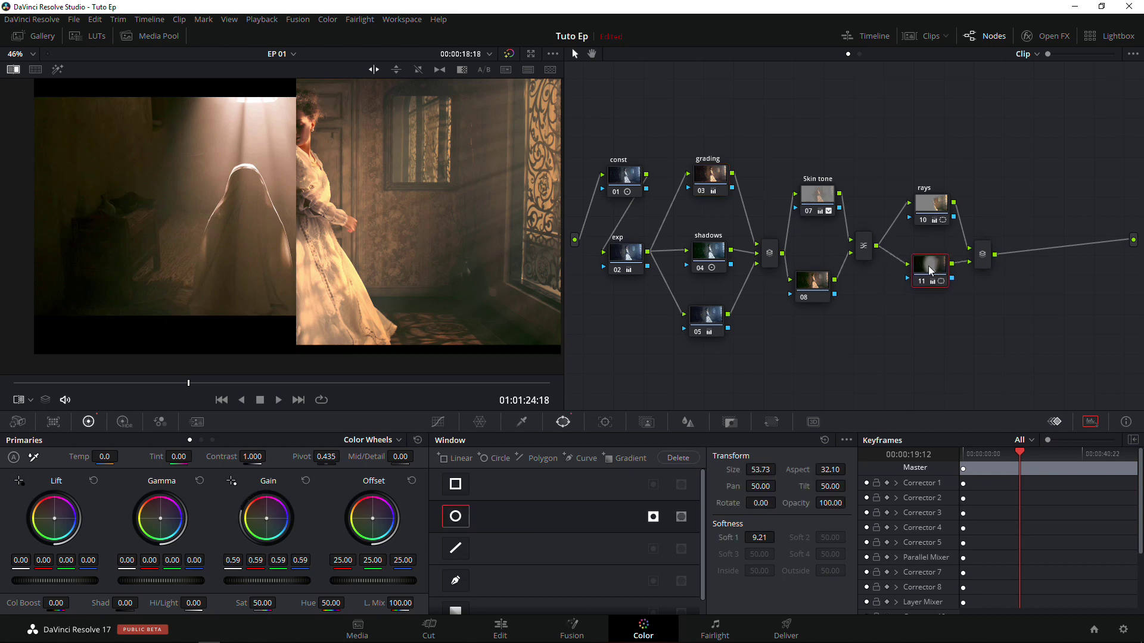
pyautogui.click(12, 70)
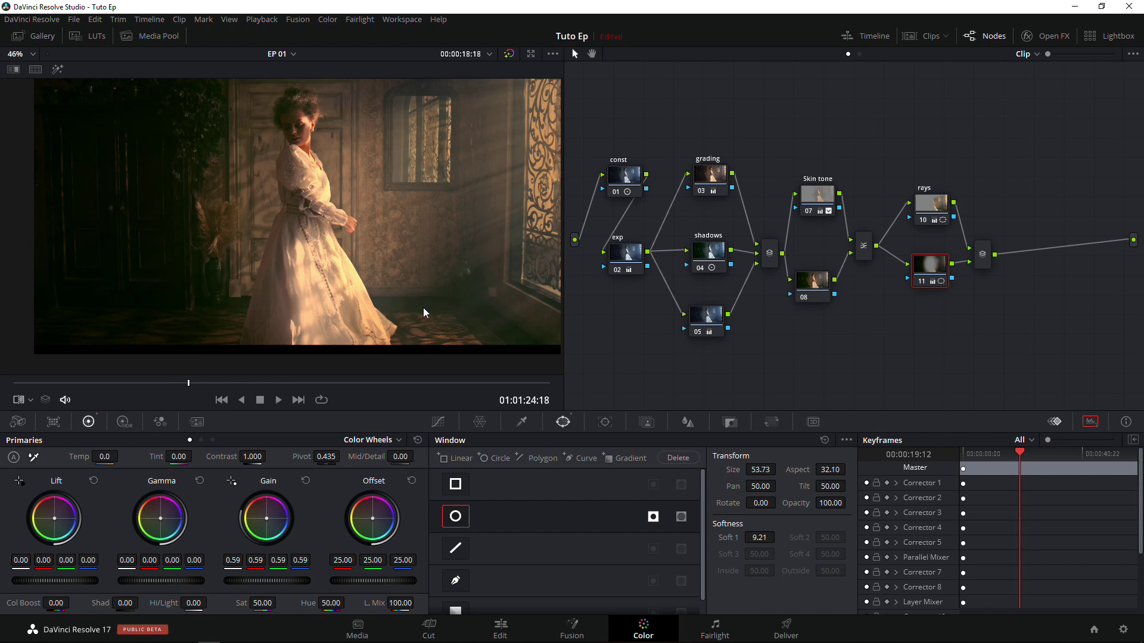
# Lower node 11 slightly and track its circle window backward from 00:00:18:18, stopping around 00:00:05:19
pyautogui.moveTo(449, 296)
pyautogui.mouseDown()
pyautogui.moveTo(451, 286)
pyautogui.moveTo(451, 301)
pyautogui.mouseUp()
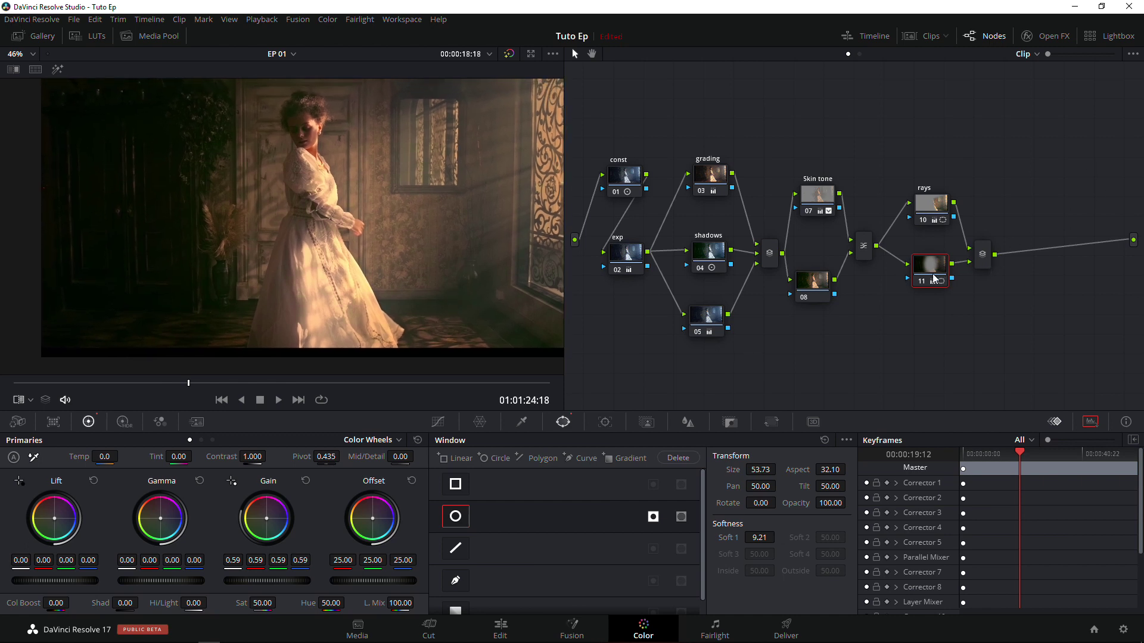
pyautogui.moveTo(932, 275); pyautogui.dragTo(932, 282)
pyautogui.click(924, 210)
pyautogui.click(934, 272)
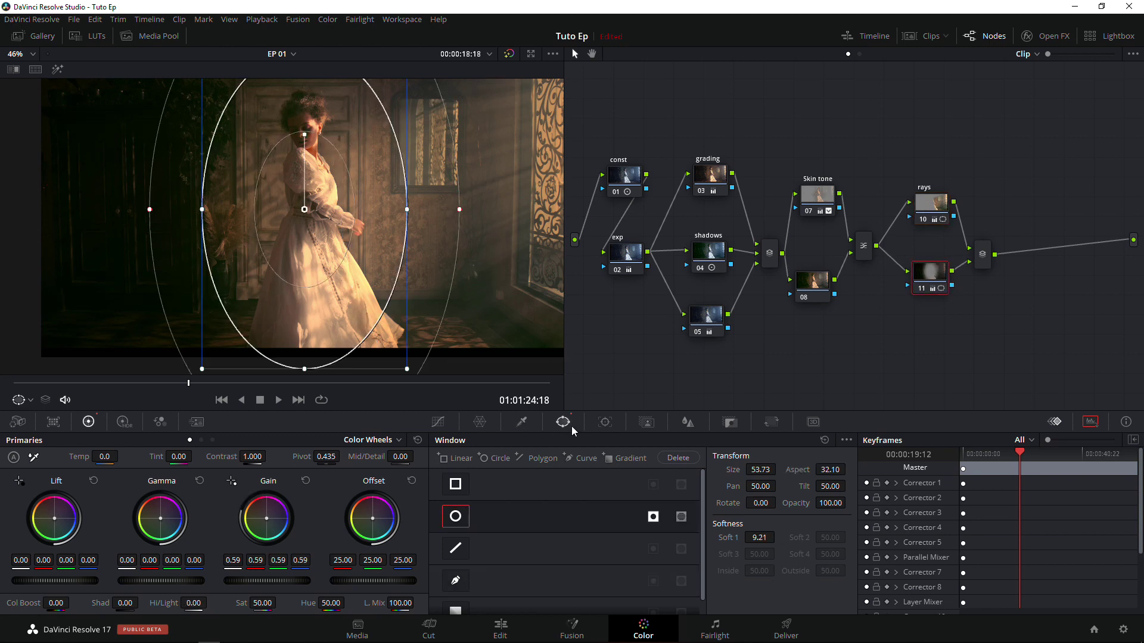
pyautogui.click(604, 422)
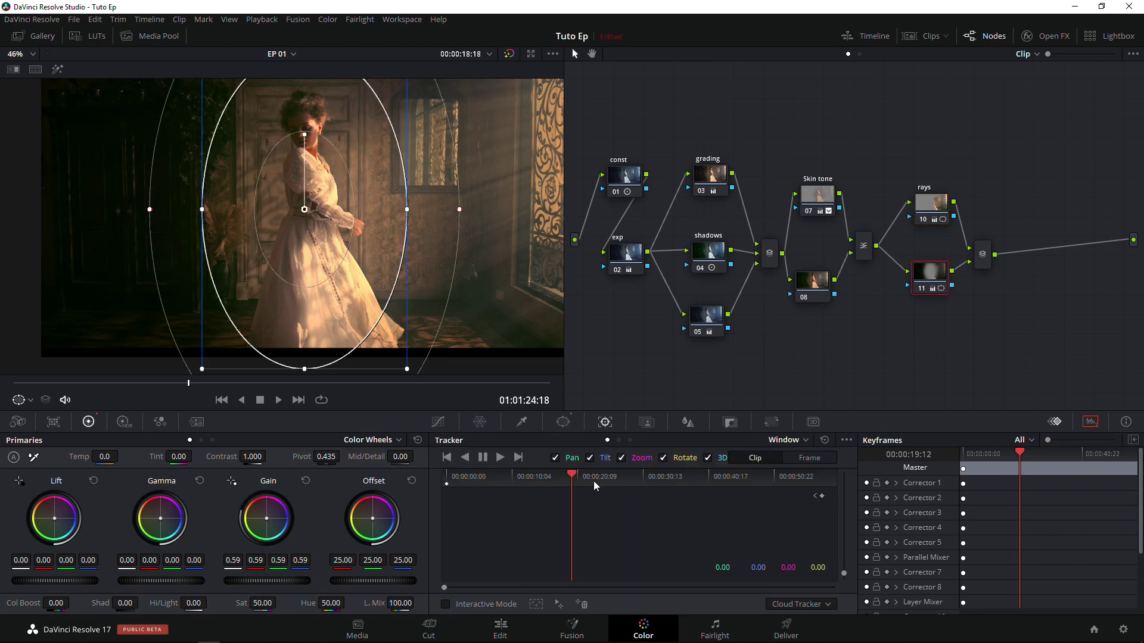
pyautogui.click(465, 458)
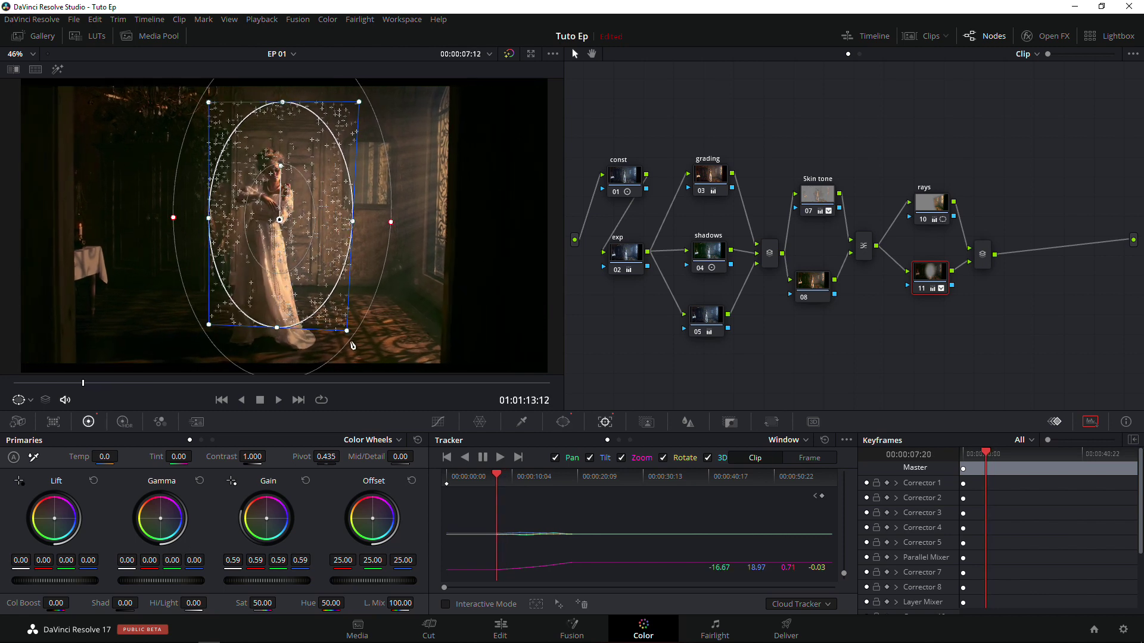
pyautogui.click(482, 457)
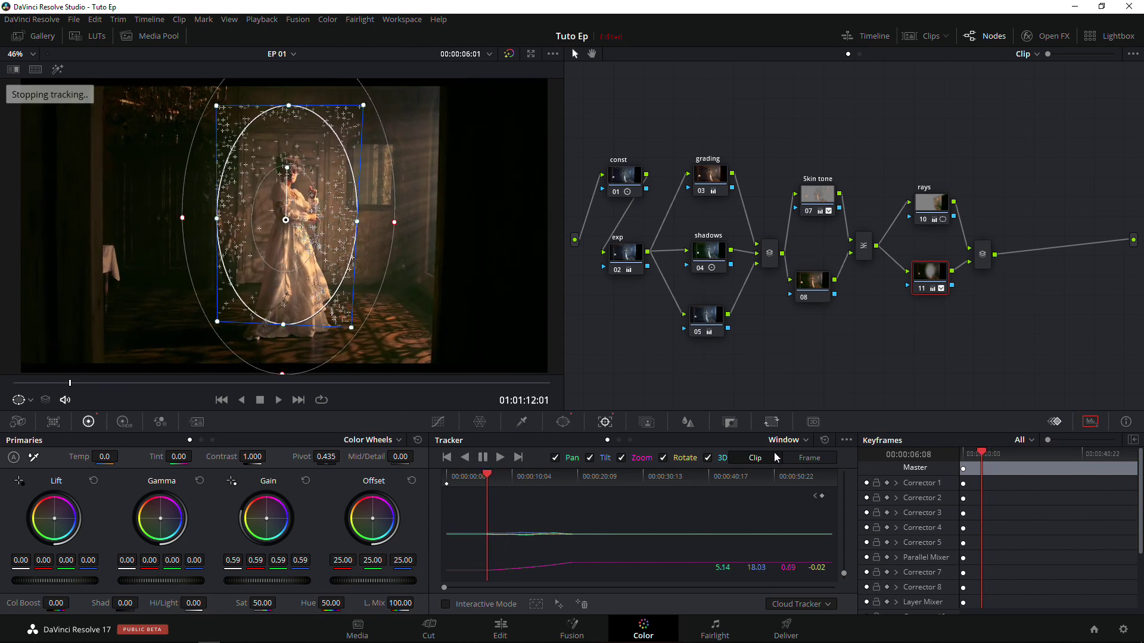
# In the tracker's Frame mode, enlarge the window at 00:00:05:19, and stretch and recentre it on the woman at 00:00:00:06
pyautogui.click(815, 460)
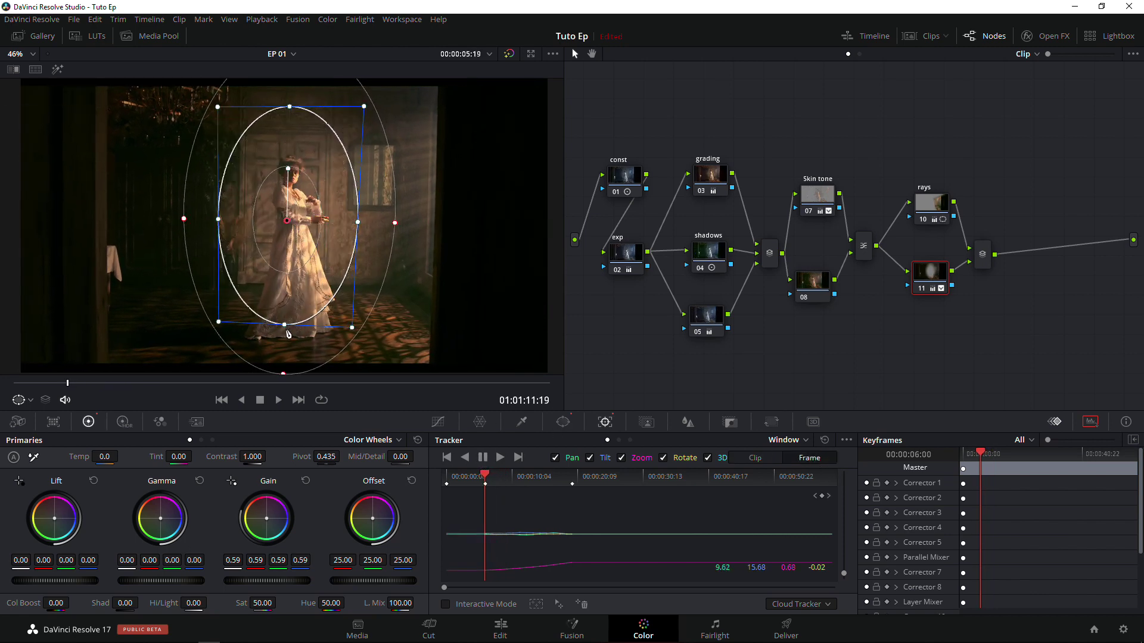
pyautogui.moveTo(398, 252); pyautogui.dragTo(437, 256)
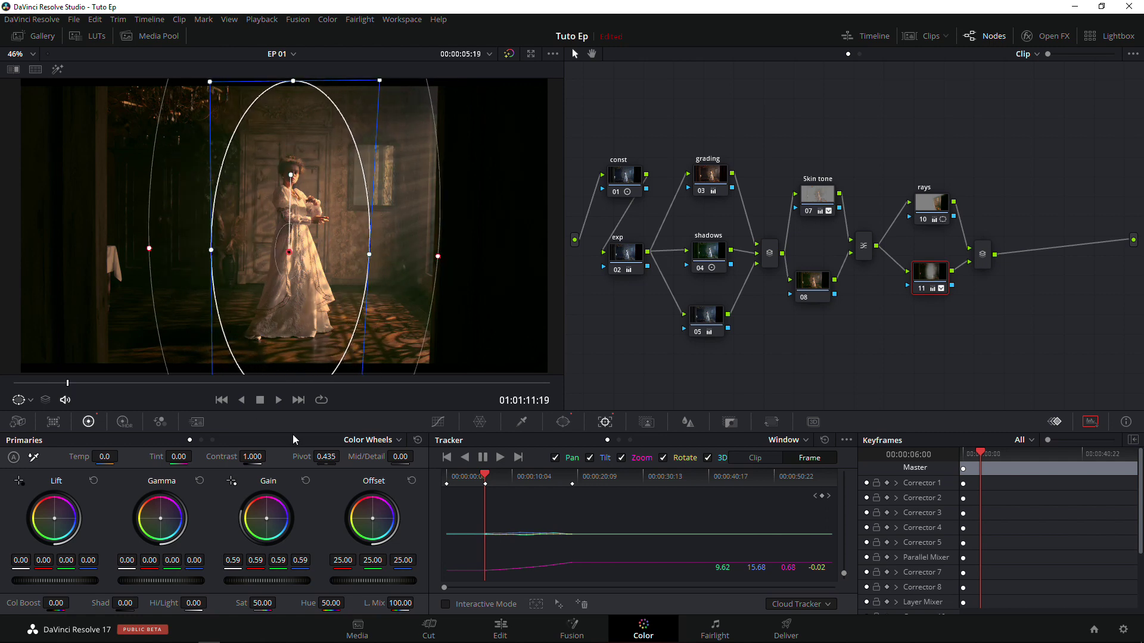
pyautogui.click(448, 476)
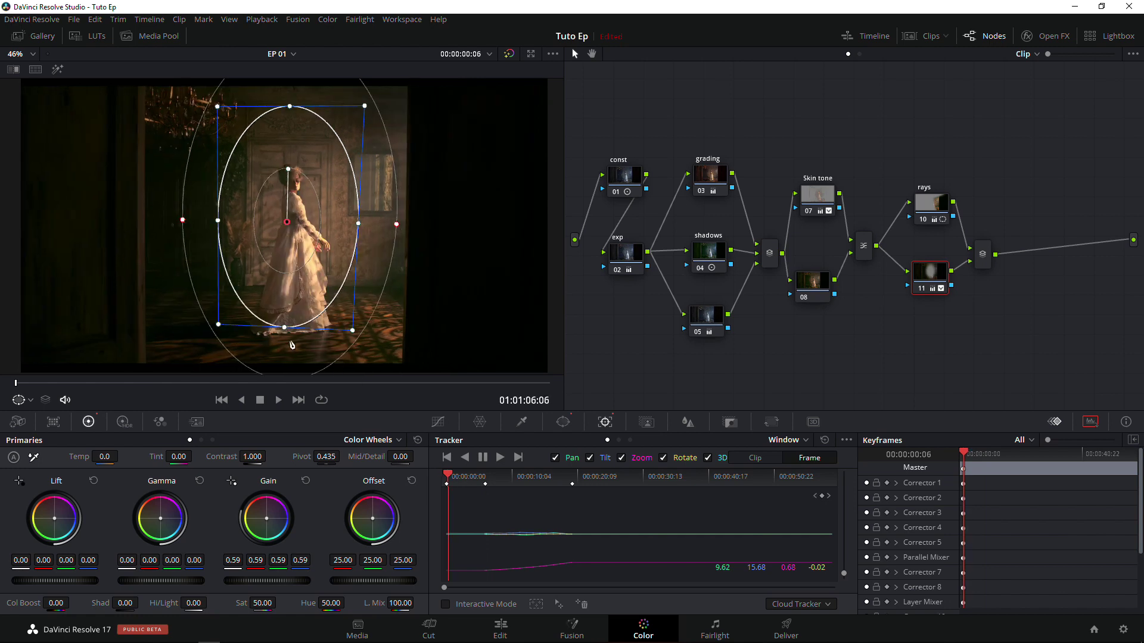
pyautogui.moveTo(287, 327); pyautogui.dragTo(288, 429)
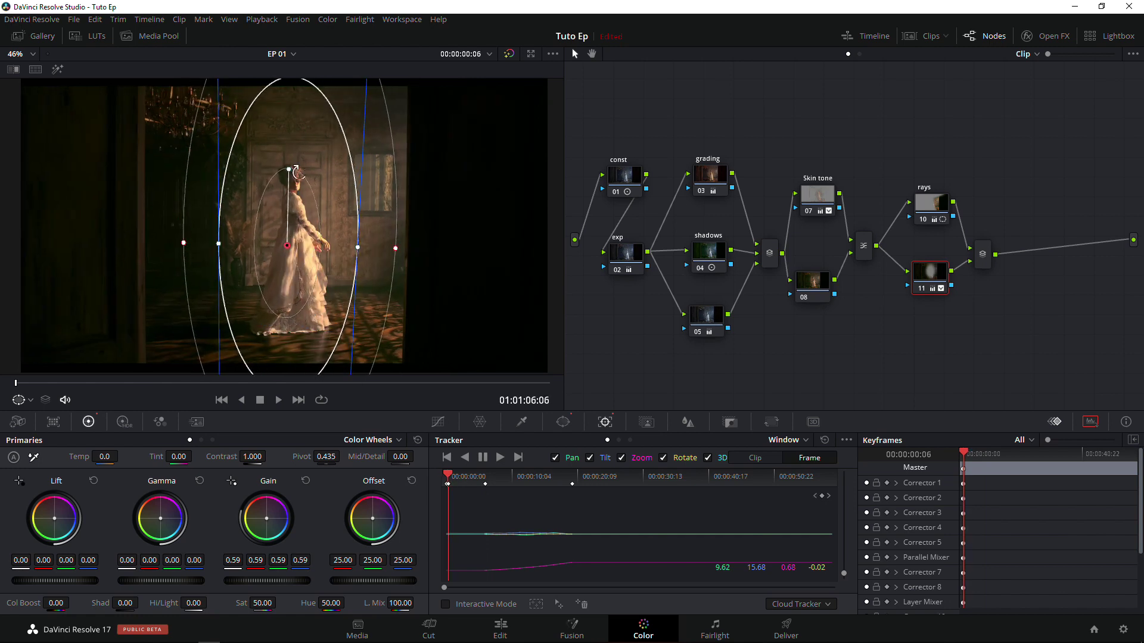
pyautogui.moveTo(293, 217); pyautogui.dragTo(294, 237)
pyautogui.moveTo(292, 121); pyautogui.dragTo(292, 145)
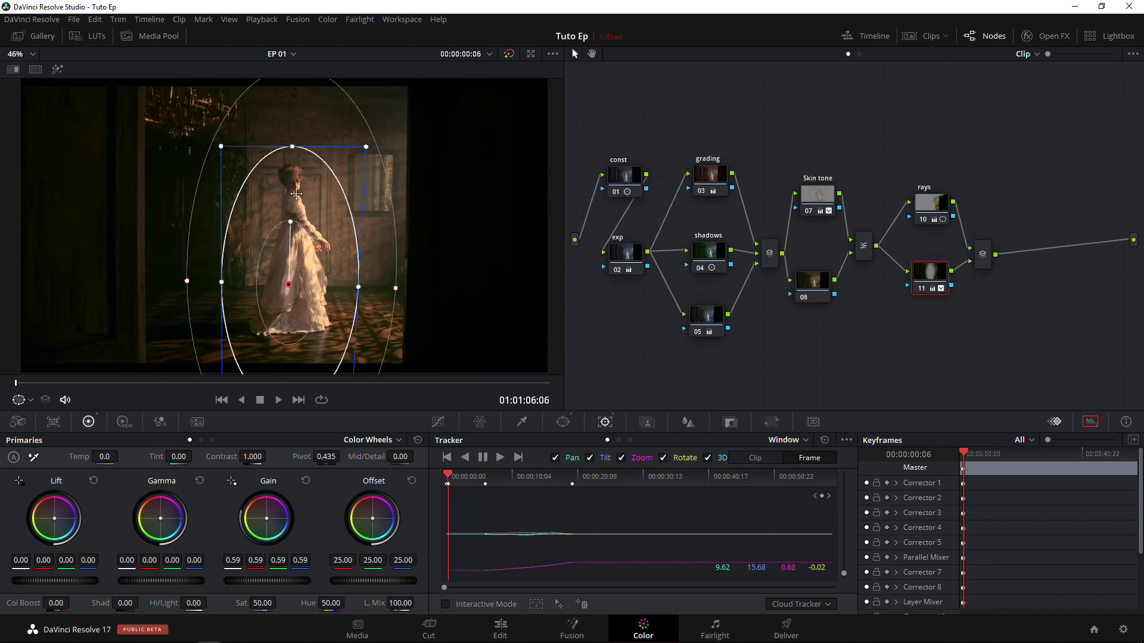
pyautogui.moveTo(296, 197); pyautogui.dragTo(291, 164)
pyautogui.moveTo(391, 257); pyautogui.dragTo(396, 258)
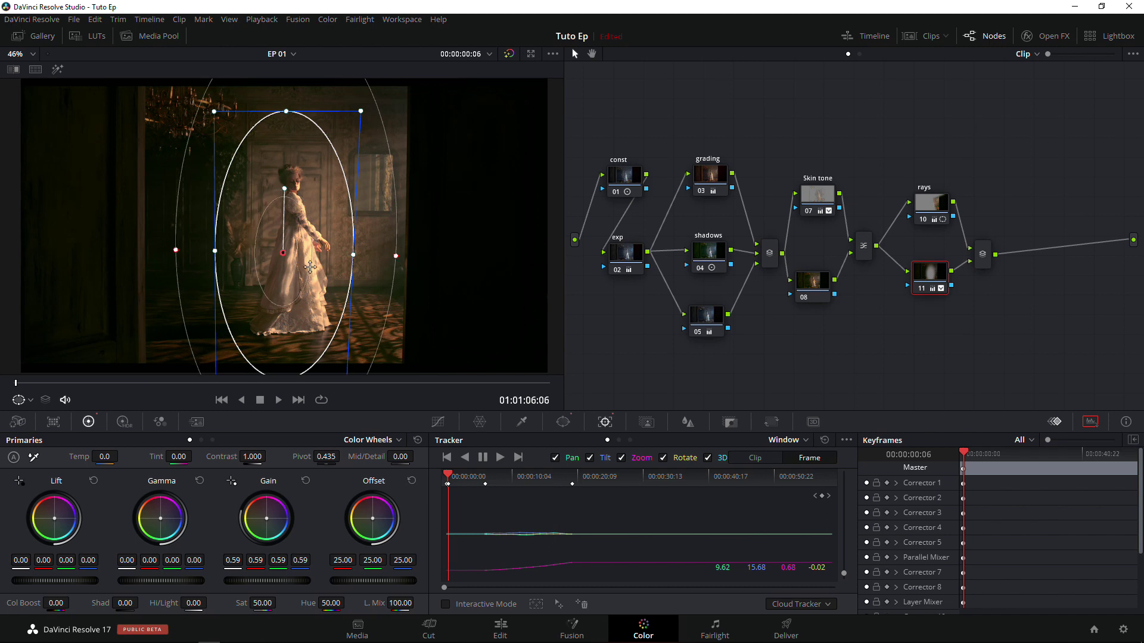
pyautogui.moveTo(309, 268); pyautogui.dragTo(315, 264)
# Recentre node 11's circle window on the woman around 00:00:14:16, and widen and recentre it at 00:00:22:16
pyautogui.click(546, 478)
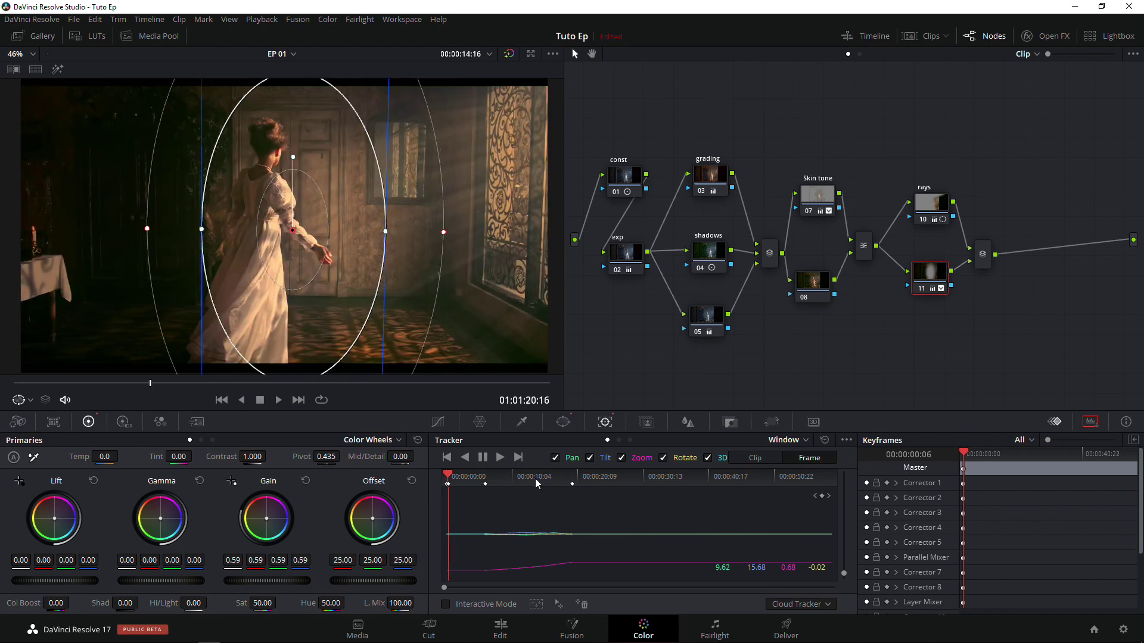
pyautogui.moveTo(275, 267); pyautogui.dragTo(238, 273)
pyautogui.click(598, 478)
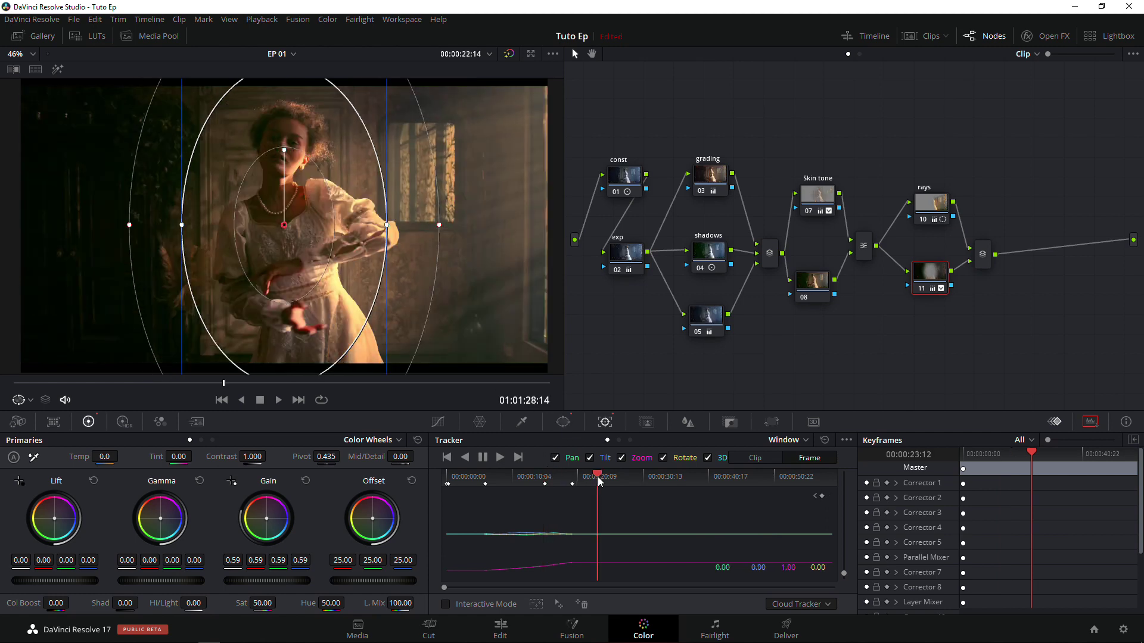
pyautogui.moveTo(390, 232); pyautogui.dragTo(410, 229)
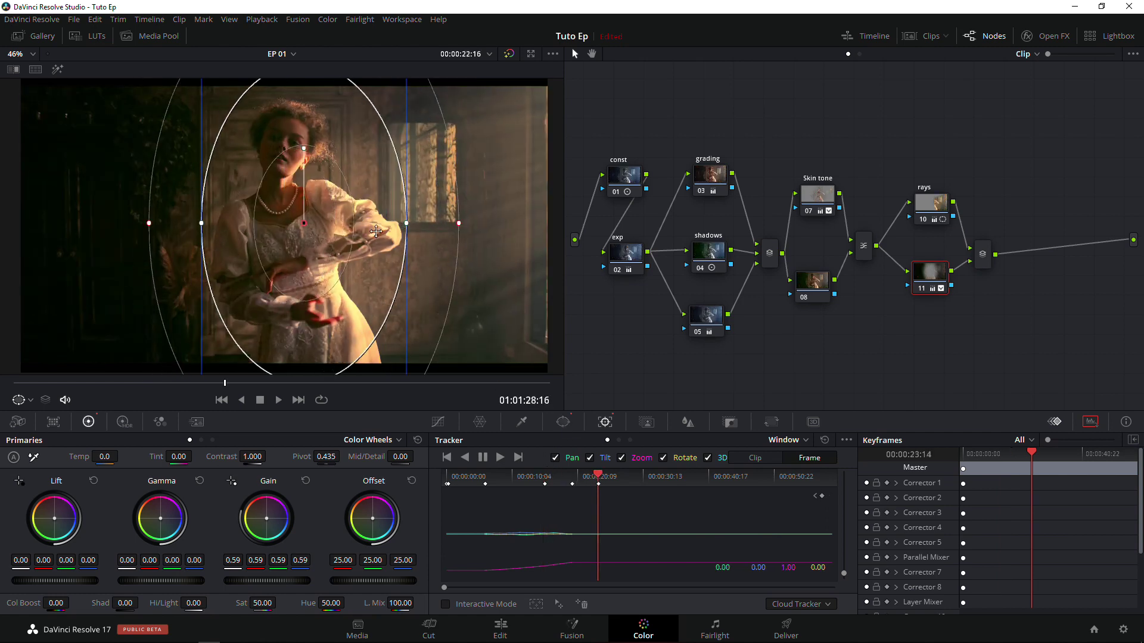
pyautogui.moveTo(201, 222); pyautogui.dragTo(163, 222)
pyautogui.moveTo(277, 237); pyautogui.dragTo(261, 232)
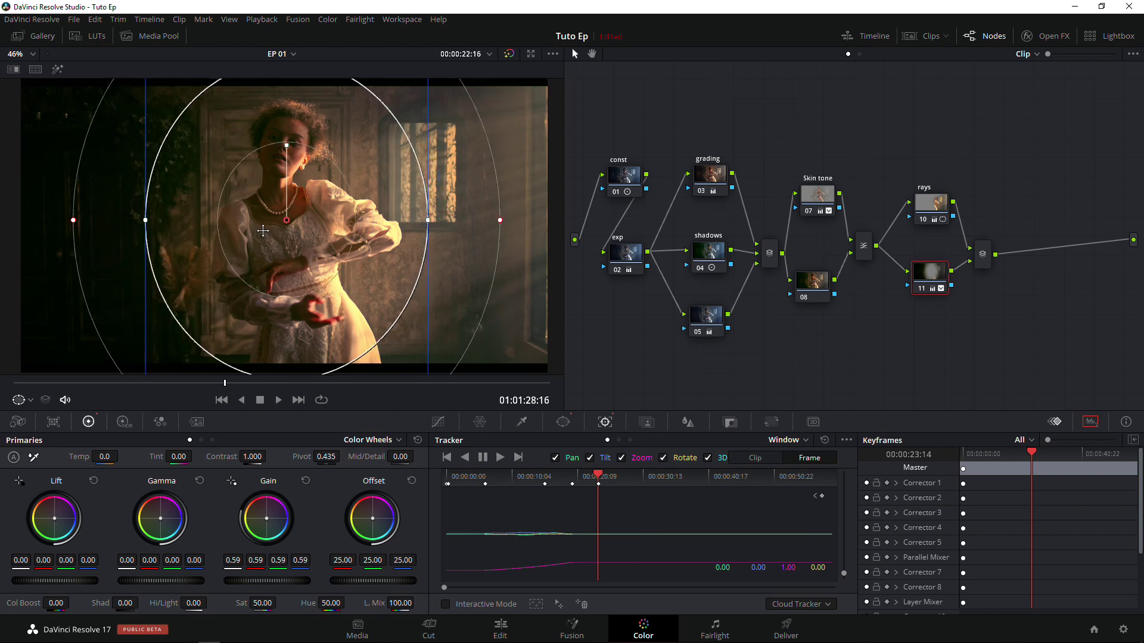
pyautogui.moveTo(500, 222); pyautogui.dragTo(518, 222)
pyautogui.moveTo(373, 233); pyautogui.dragTo(374, 230)
pyautogui.click(635, 477)
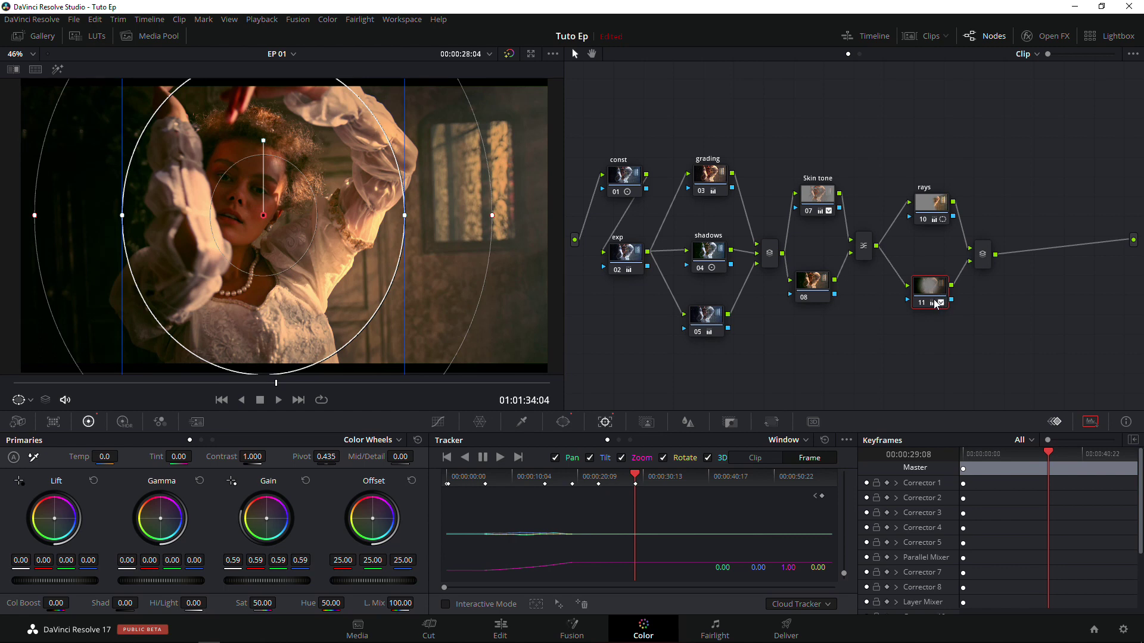
# Add a serial node after the mixer that combines nodes 10 and 11, and label it "sat"
pyautogui.moveTo(985, 267); pyautogui.dragTo(994, 271)
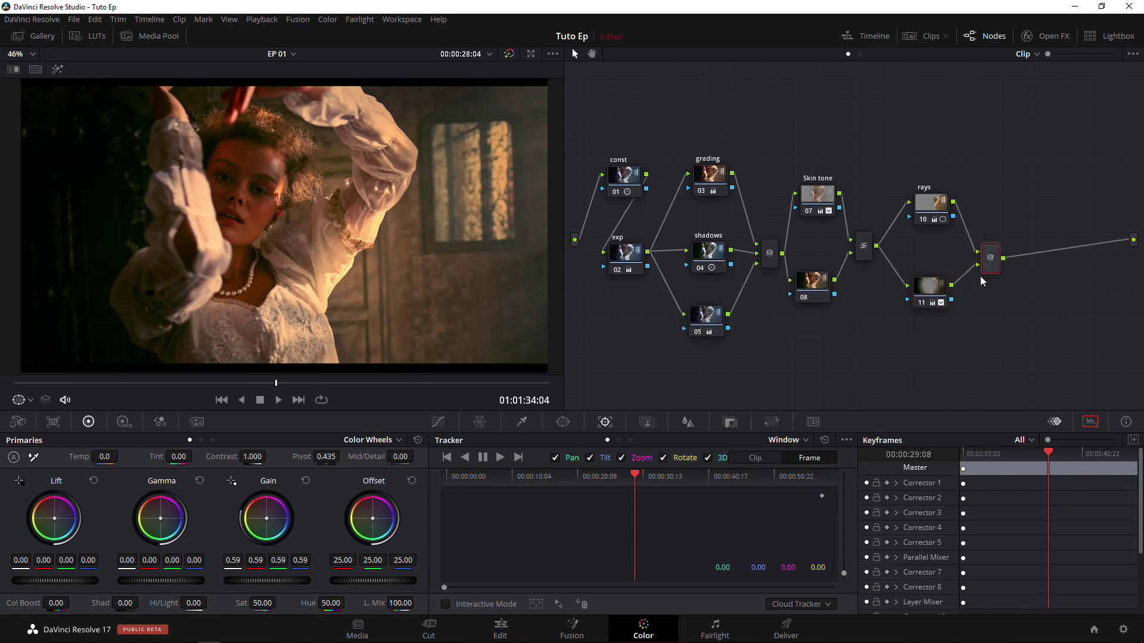
pyautogui.hotkey('alt', 's')
pyautogui.rightClick(1040, 259)
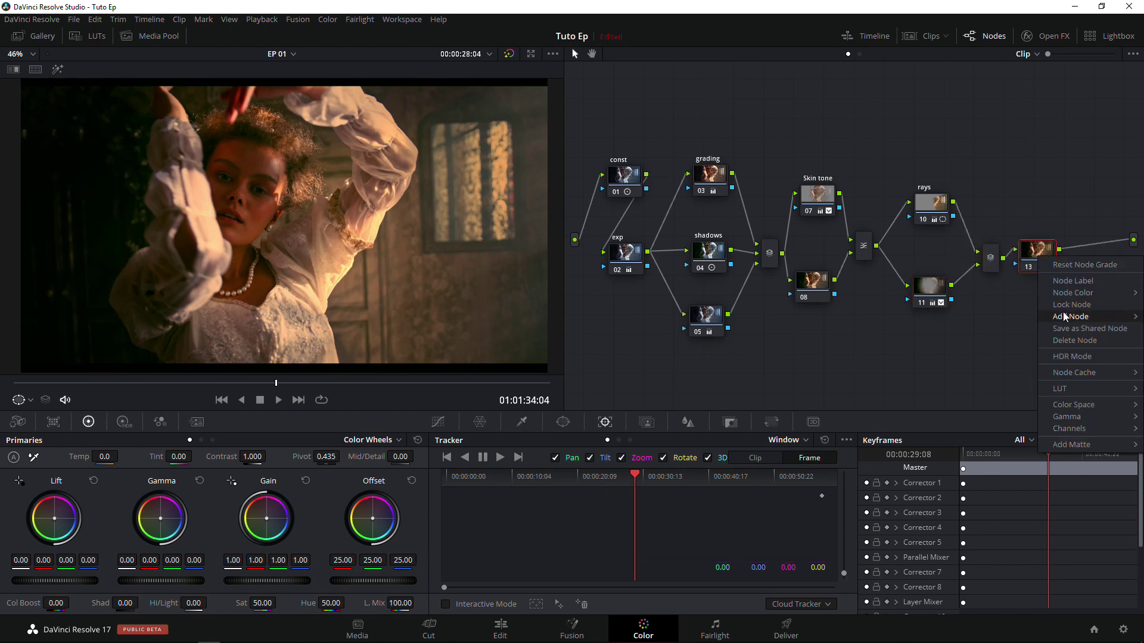
pyautogui.click(1075, 281)
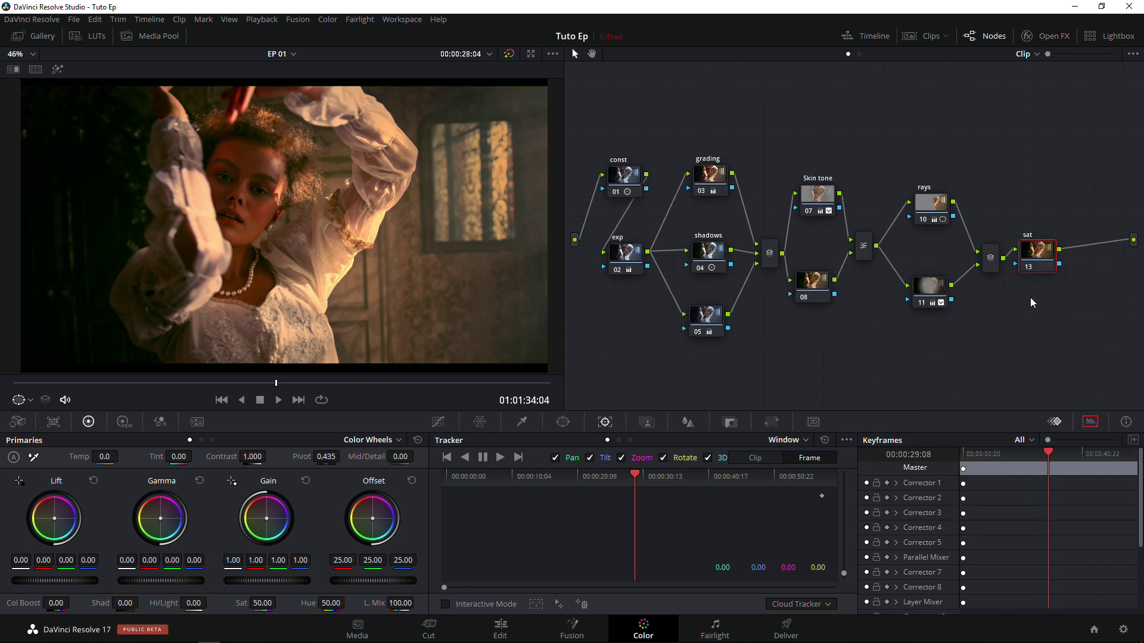
# Wipe the shot against the reference still at 00:00:16:20 and lower the sat node's saturation to 45
pyautogui.click(13, 69)
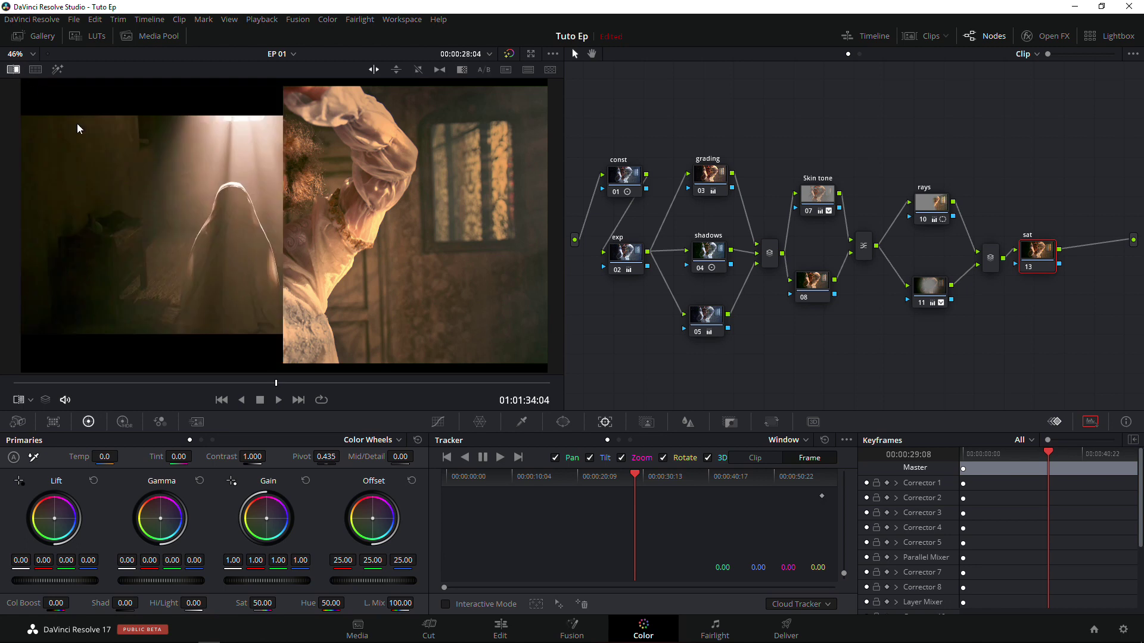
pyautogui.click(168, 383)
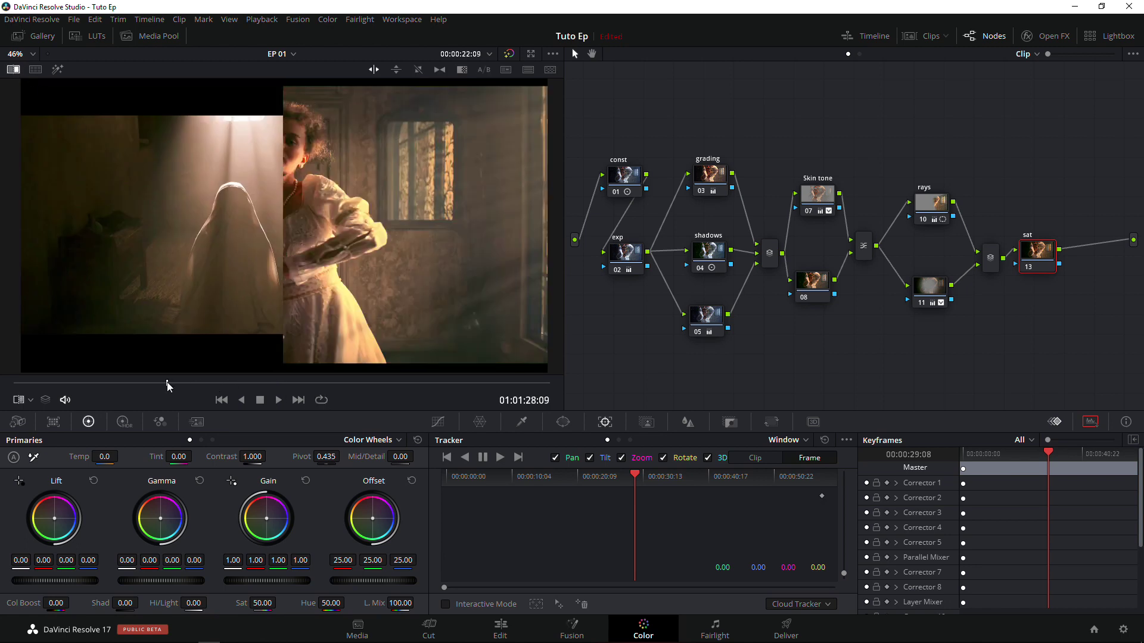
pyautogui.moveTo(167, 382); pyautogui.dragTo(171, 383)
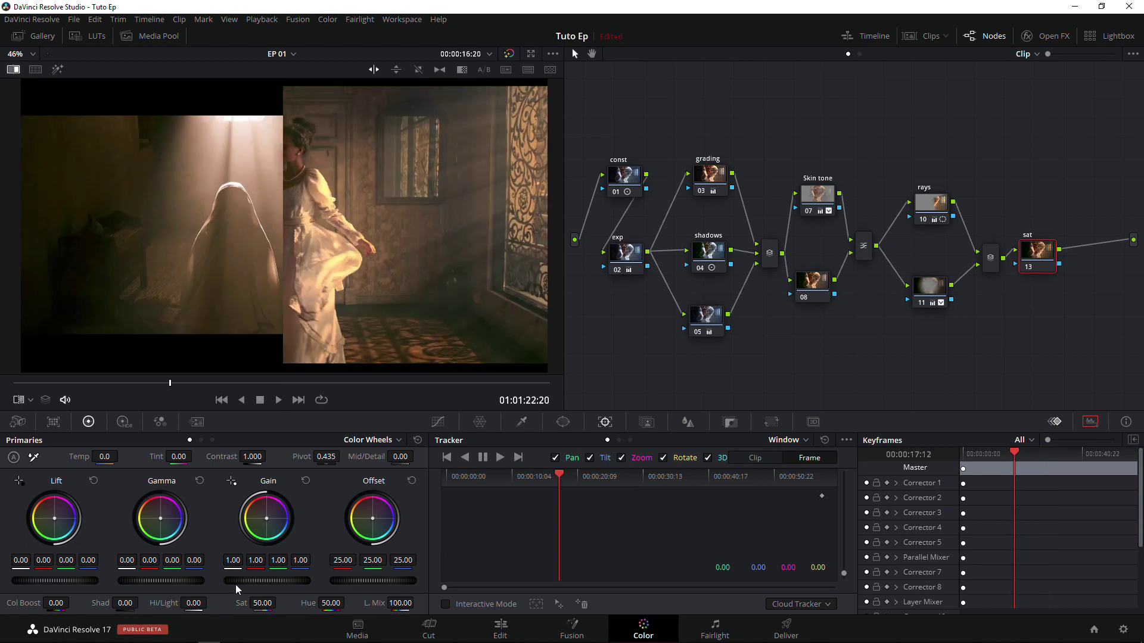
pyautogui.moveTo(262, 603); pyautogui.dragTo(249, 603)
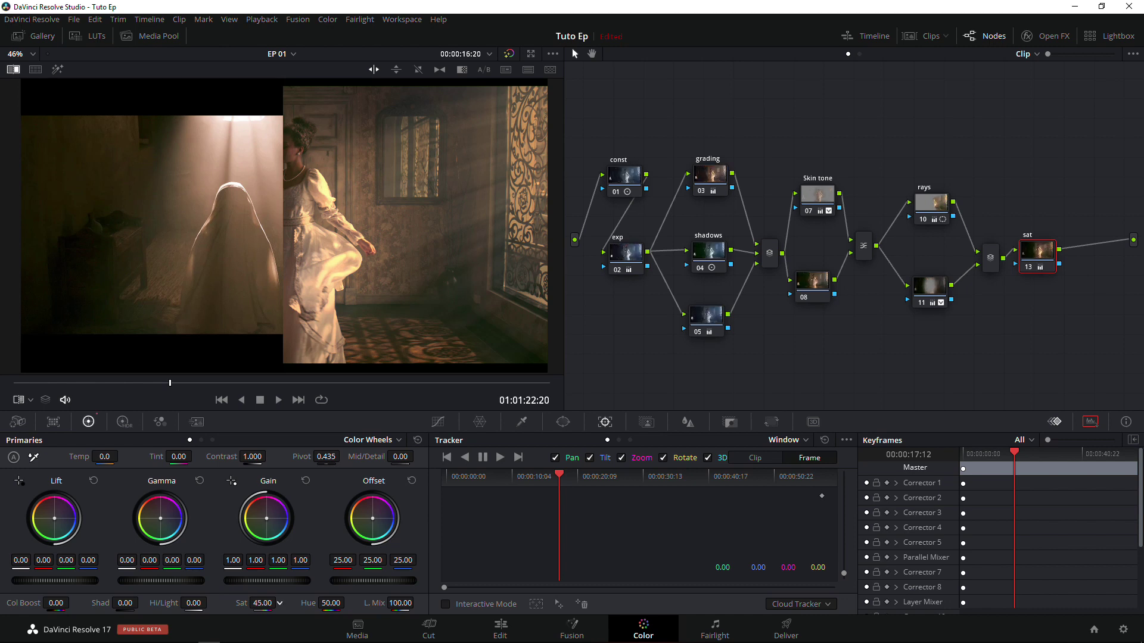
# Add a serial node after the sat node and set its linked Blur radius to 0.46 for sharpening
pyautogui.hotkey('alt', 's')
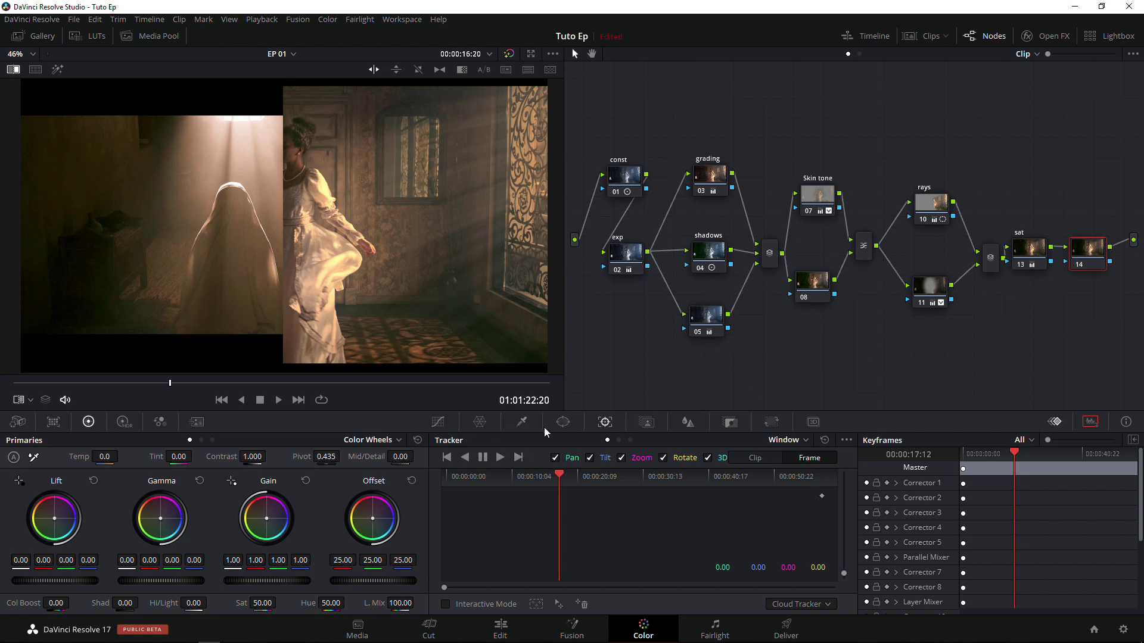
pyautogui.click(688, 423)
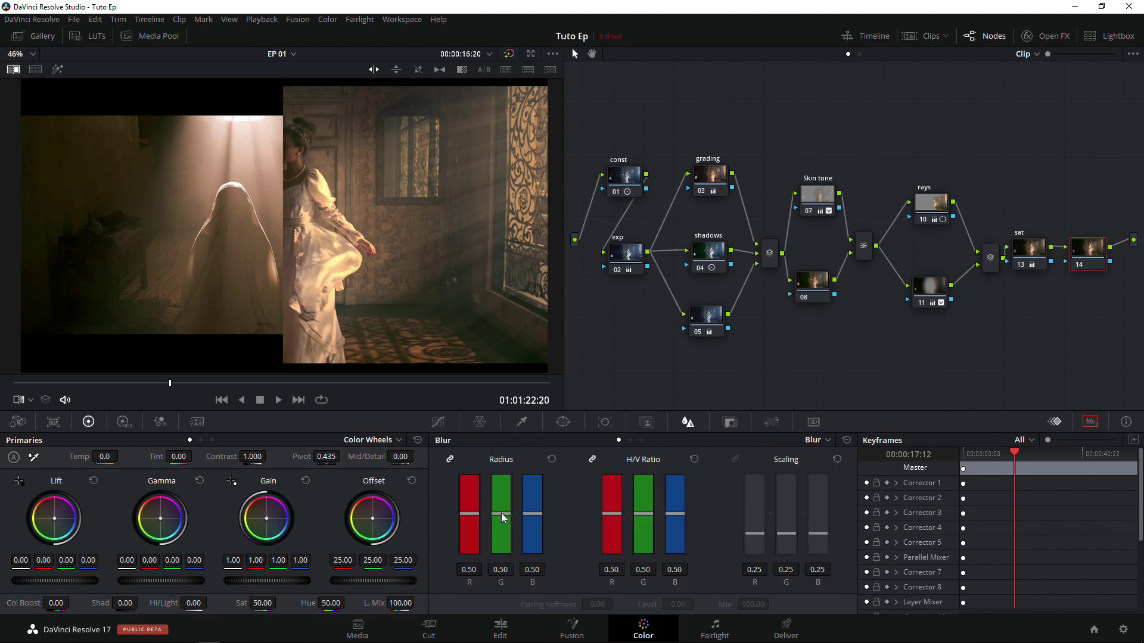
pyautogui.moveTo(502, 518); pyautogui.dragTo(504, 522)
pyautogui.moveTo(984, 296); pyautogui.dragTo(986, 289)
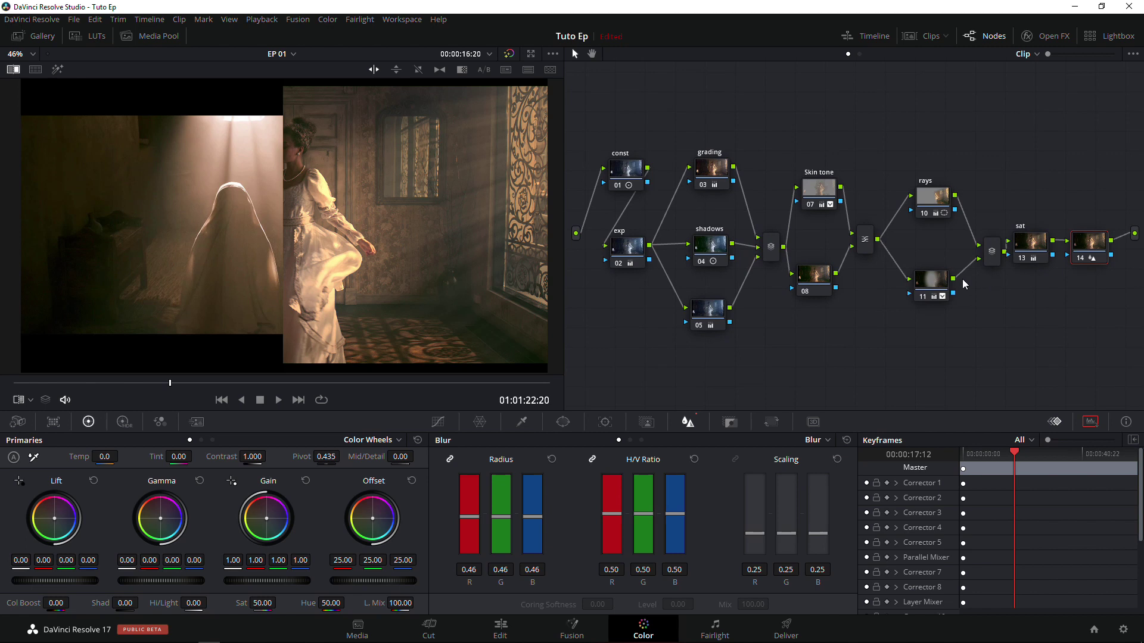